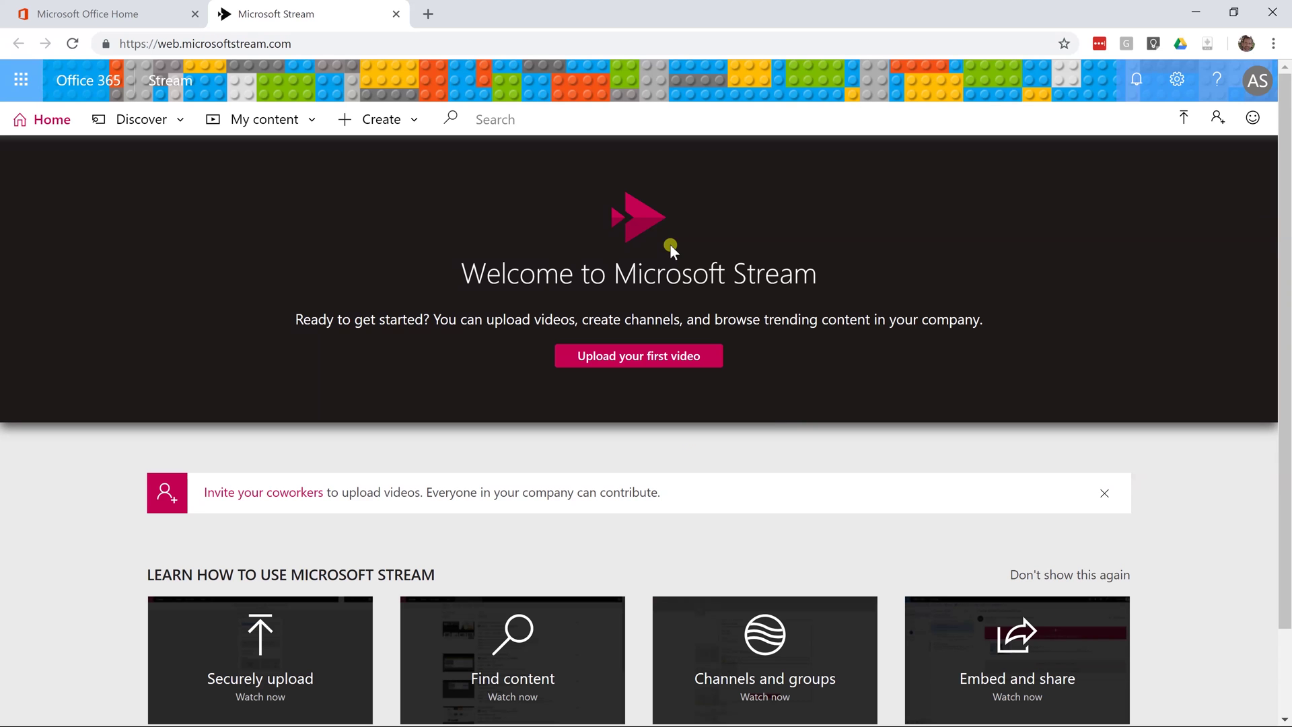
Upload excel_aging.m4v from the Prolific Oaktree > Excel - Calculate age folder
left_click(656, 356)
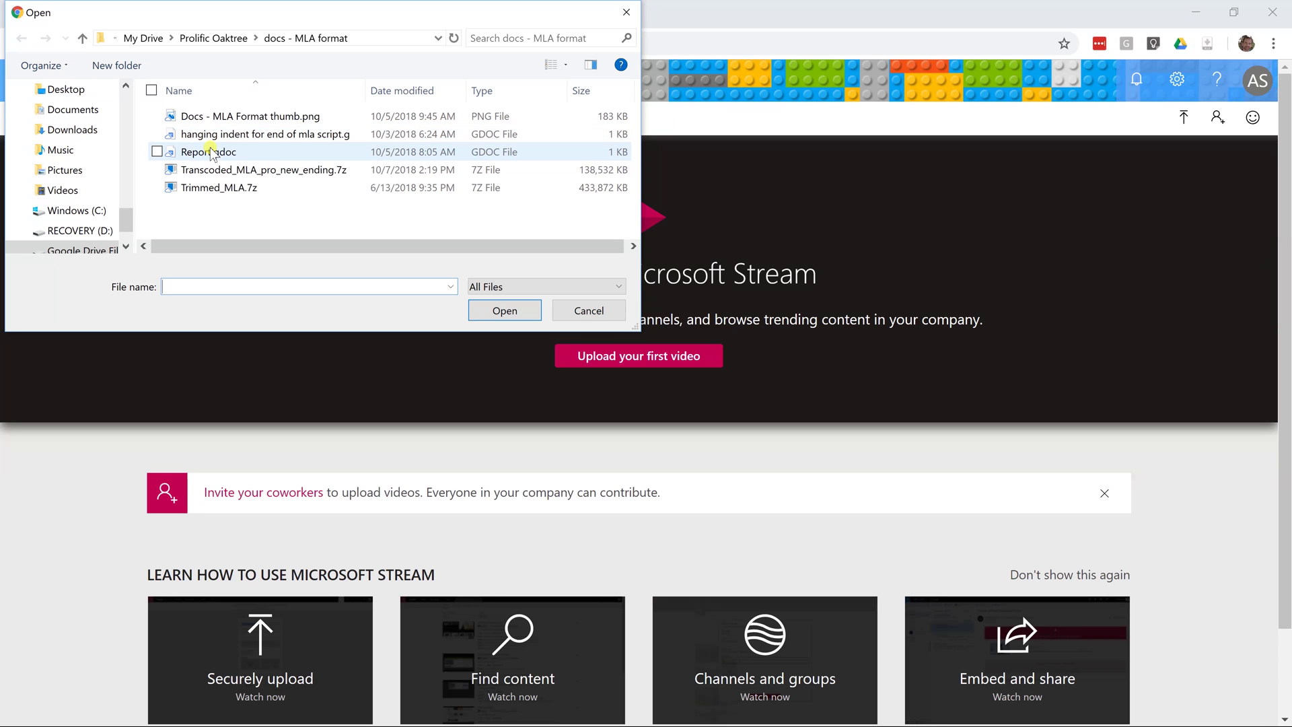
key("alt+Up")
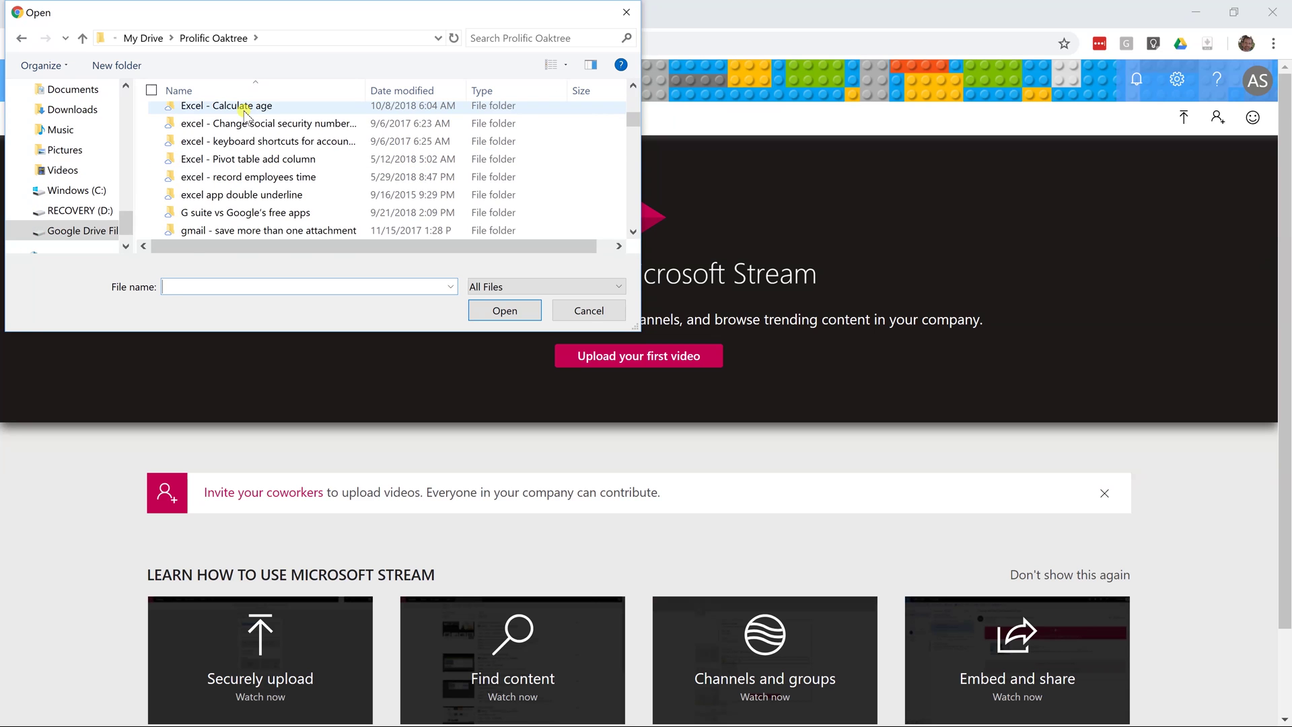
double_click(245, 110)
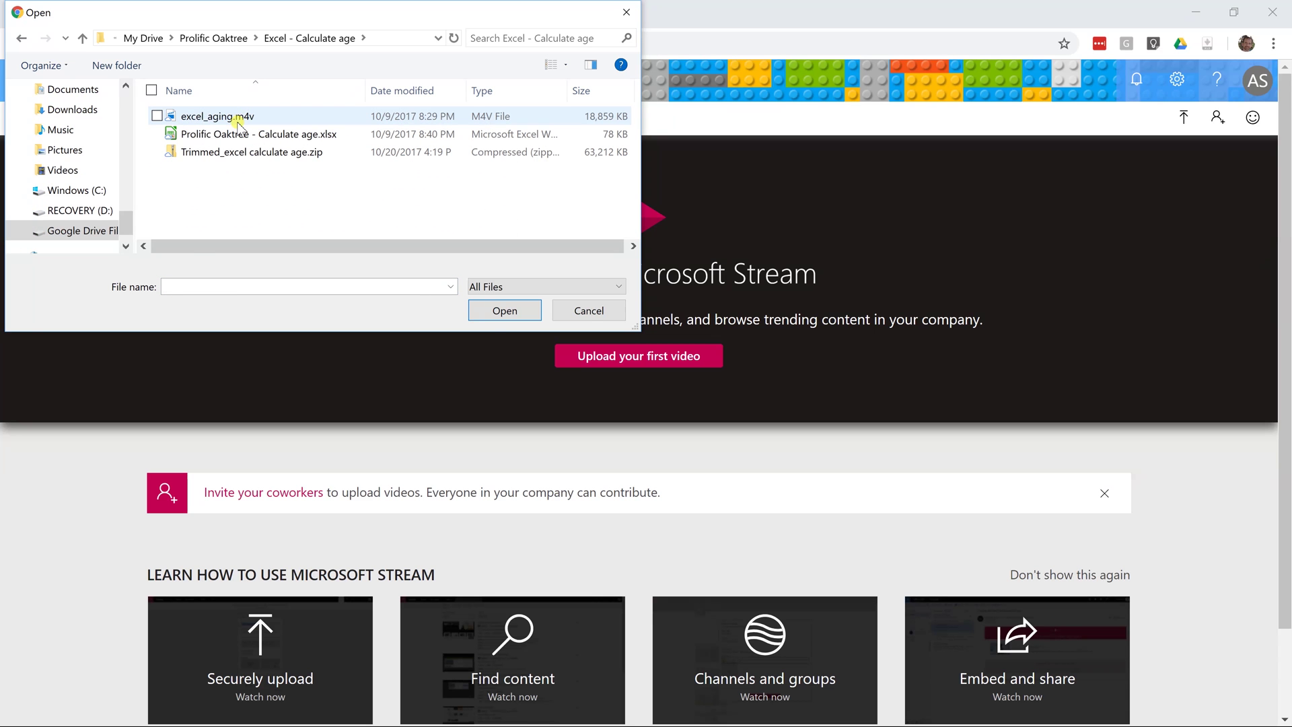
left_click(238, 119)
left_click(488, 309)
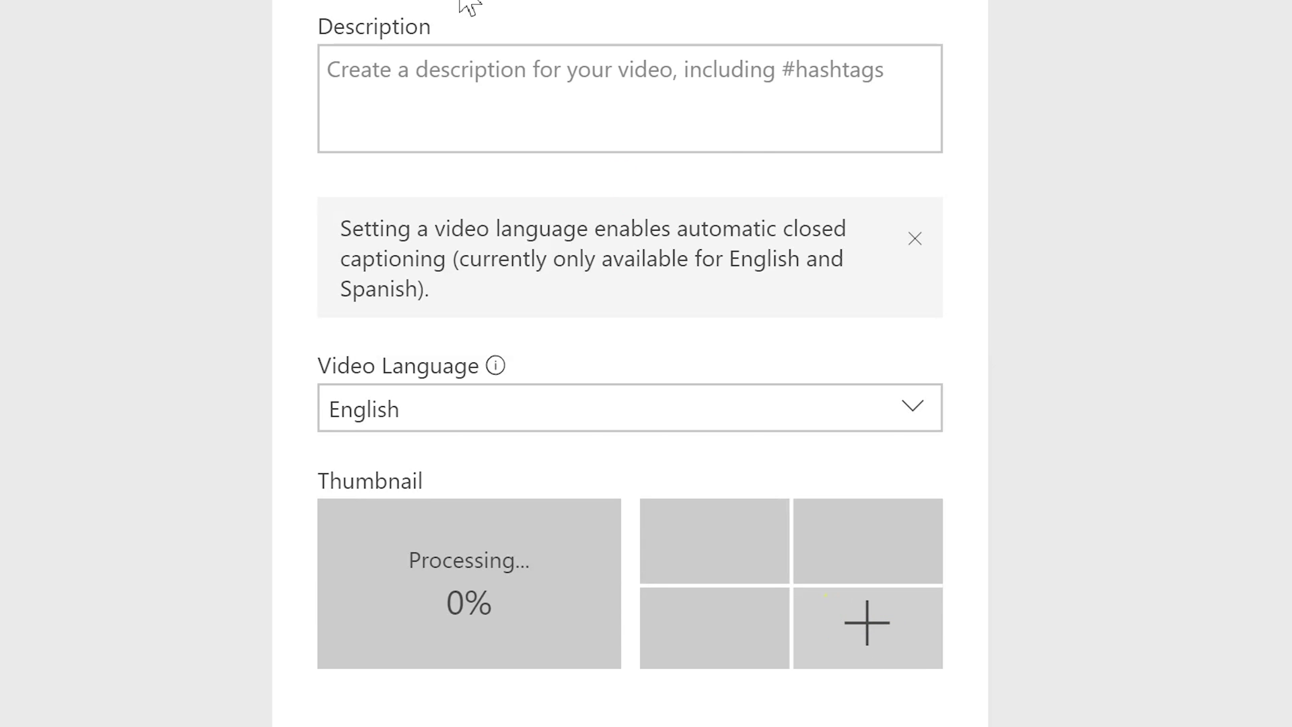
Title the video 'Excel - Calculate Age' with description 'How to use Excel to calculate the age of inventory.'
scroll(296, 151, "up", 3)
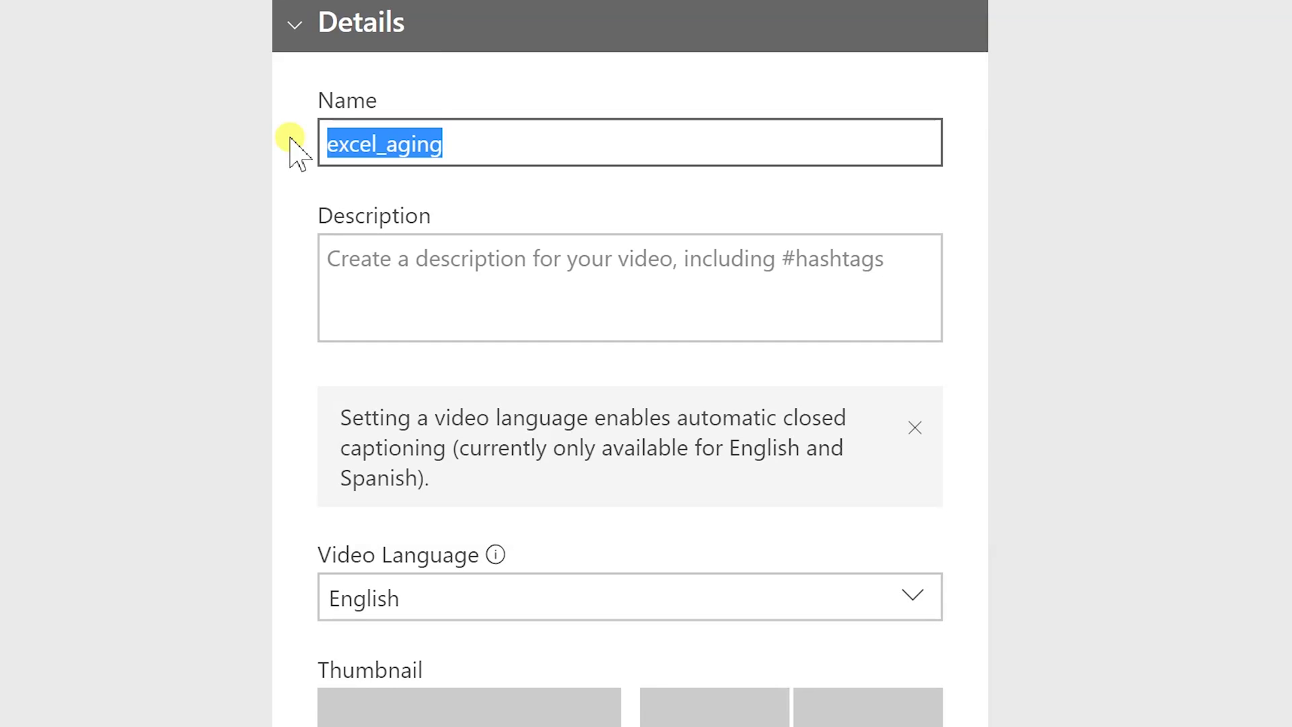
type("Excel - Calculate Age")
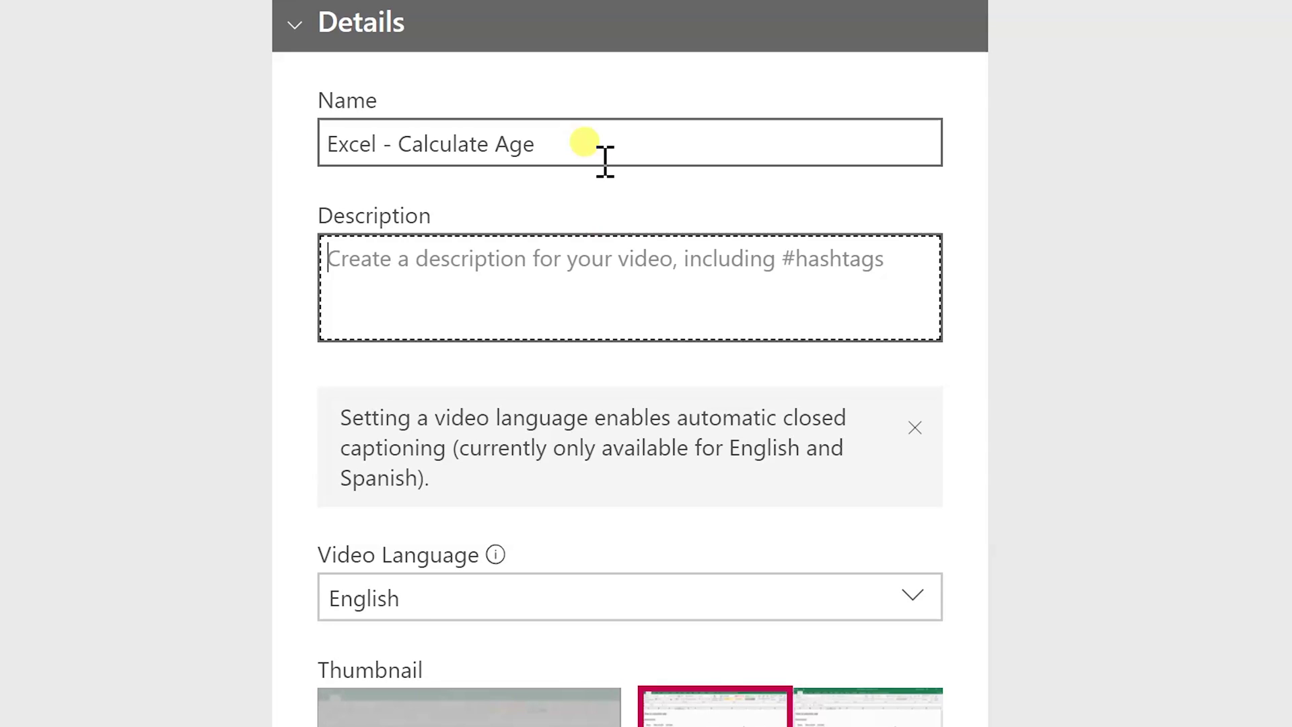
left_click(629, 249)
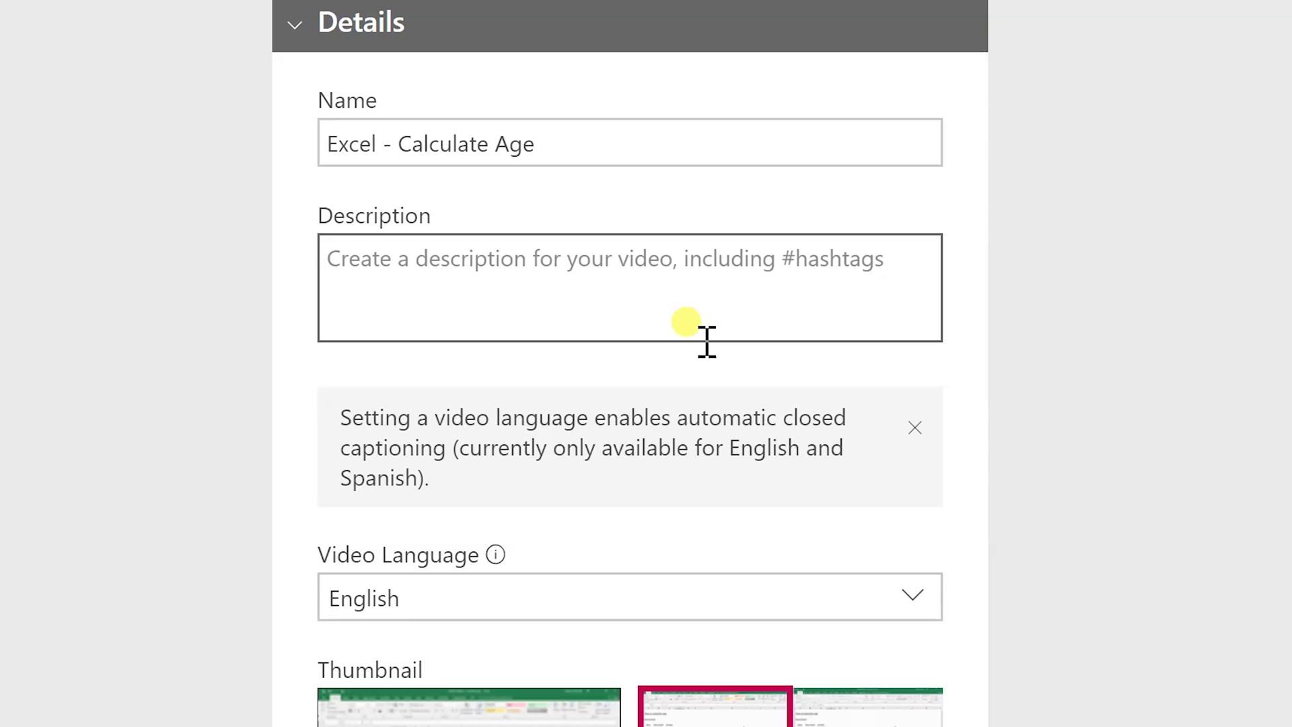
type("H")
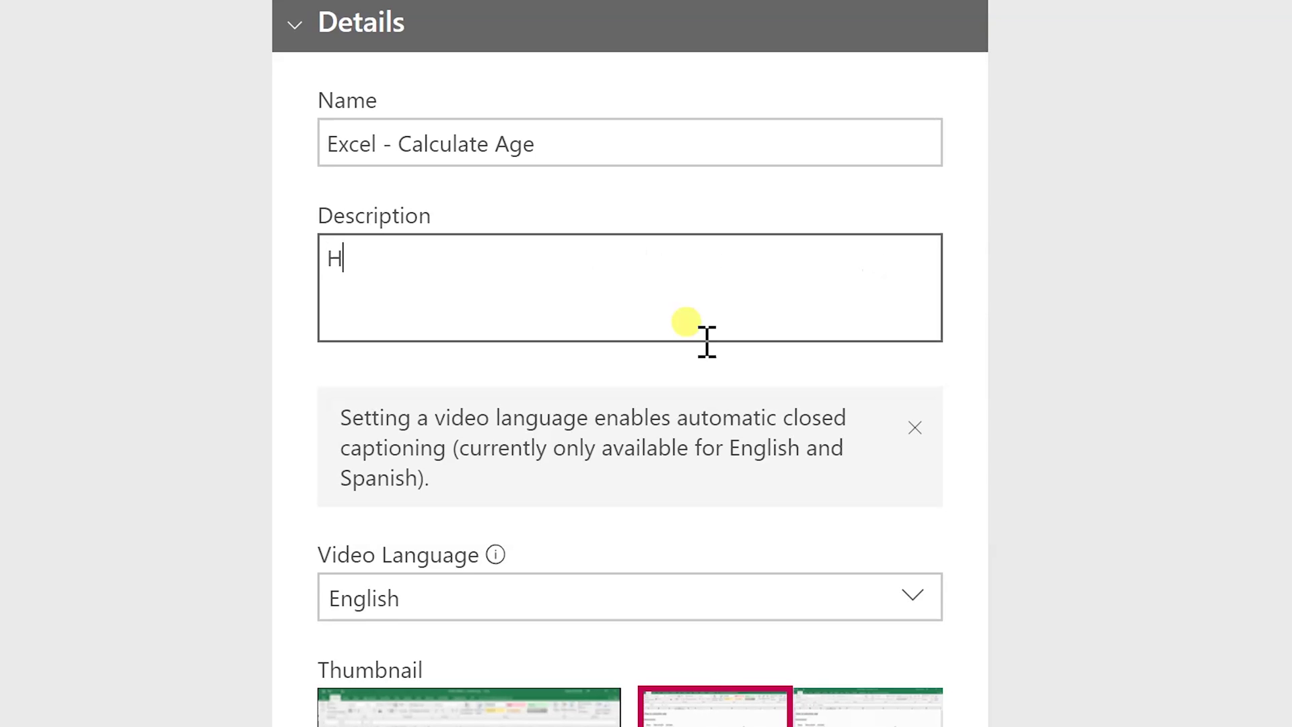
type("ow to use Excel to calculate the age of")
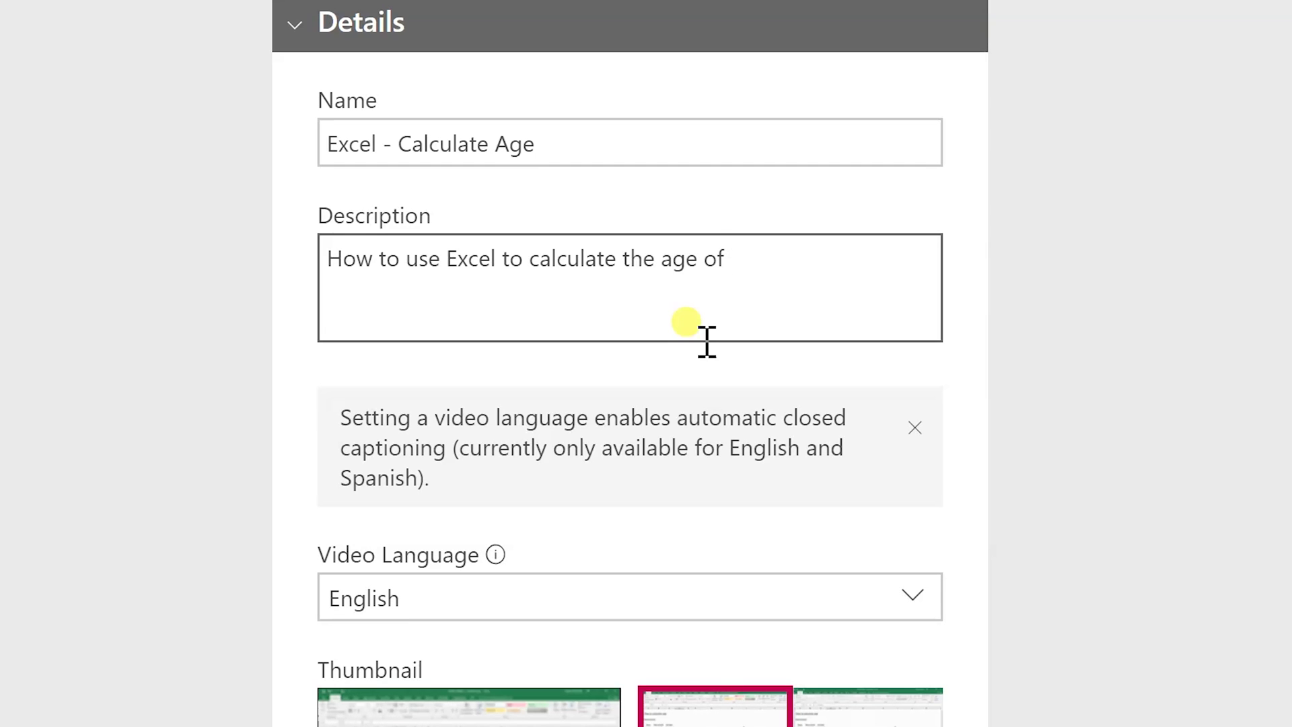
type(" inventory.")
scroll(706, 367, "down", 2)
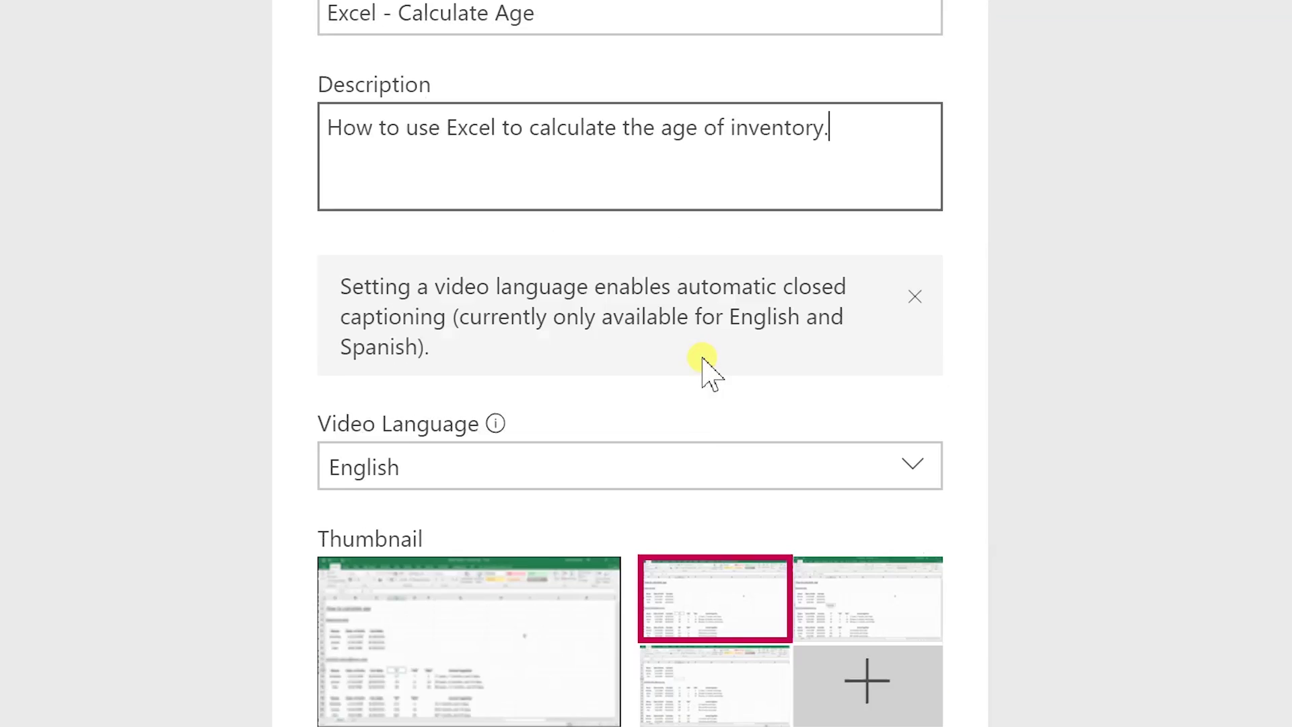
scroll(701, 357, "down", 1)
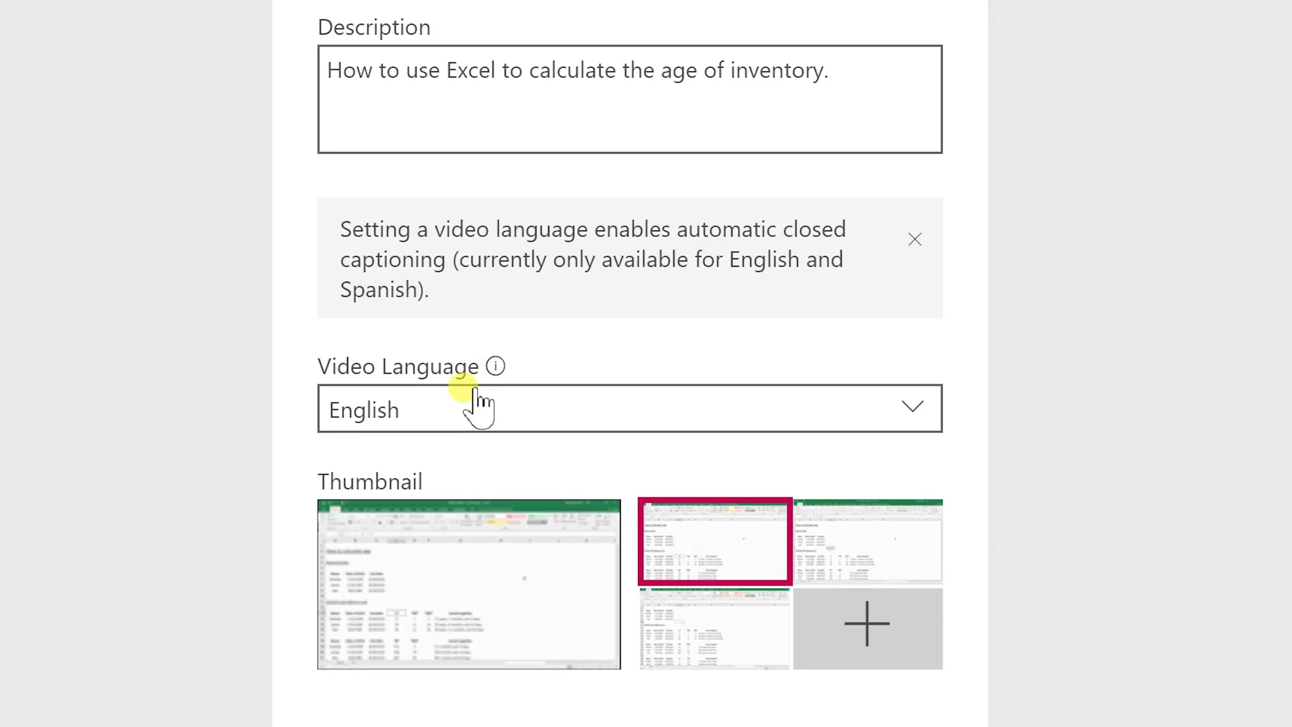
key("Tab")
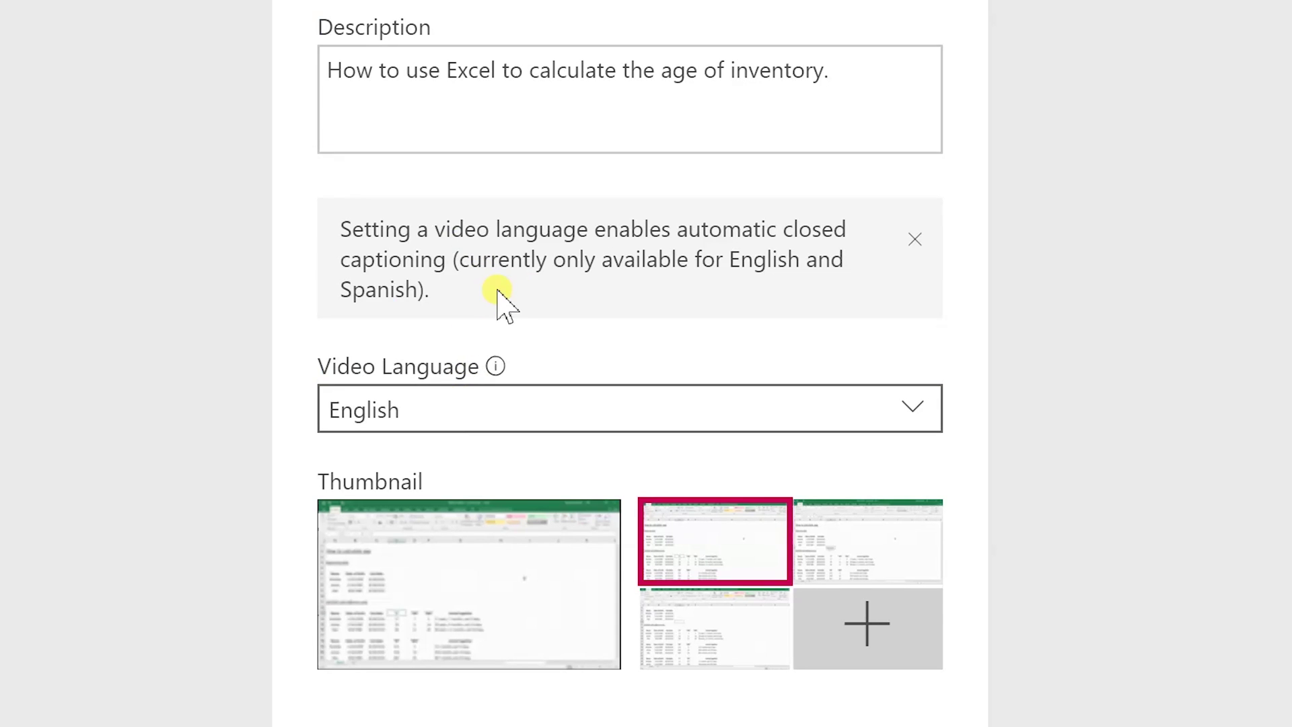
Keep English as the video language and expand the Permissions section
left_click(496, 403)
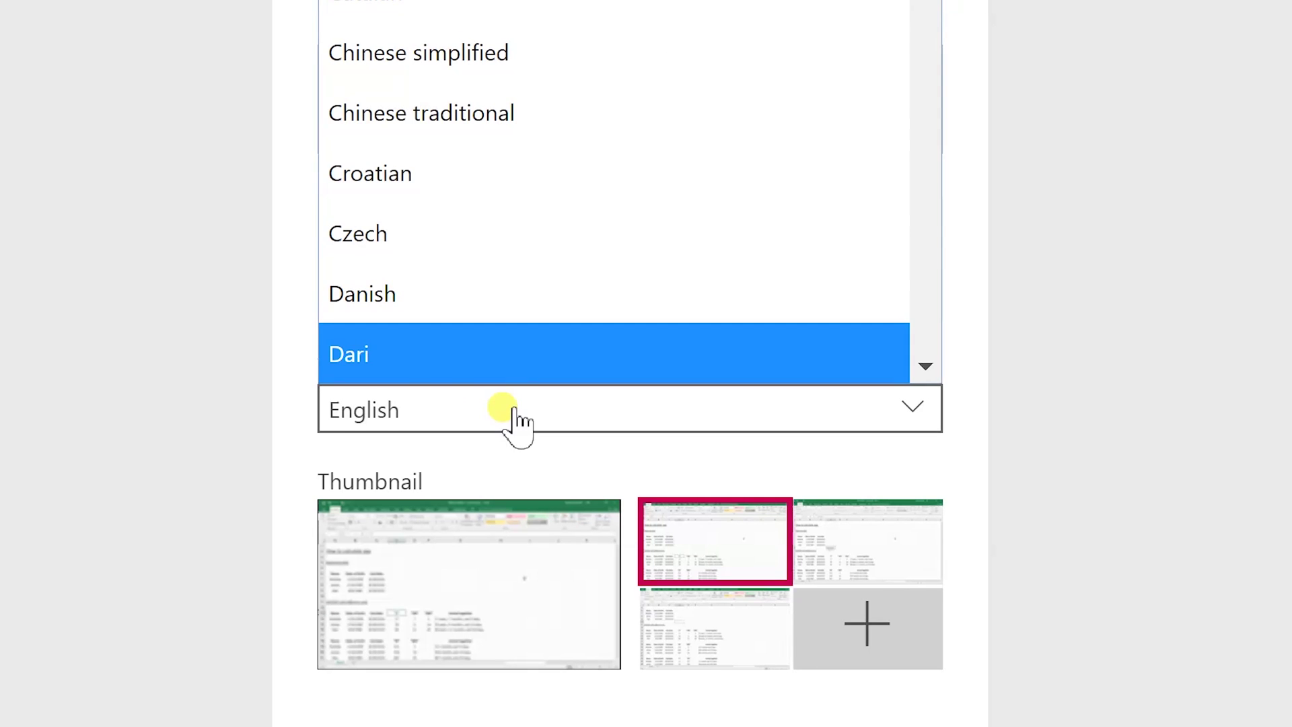
left_click(348, 423)
scroll(301, 444, "down", 2)
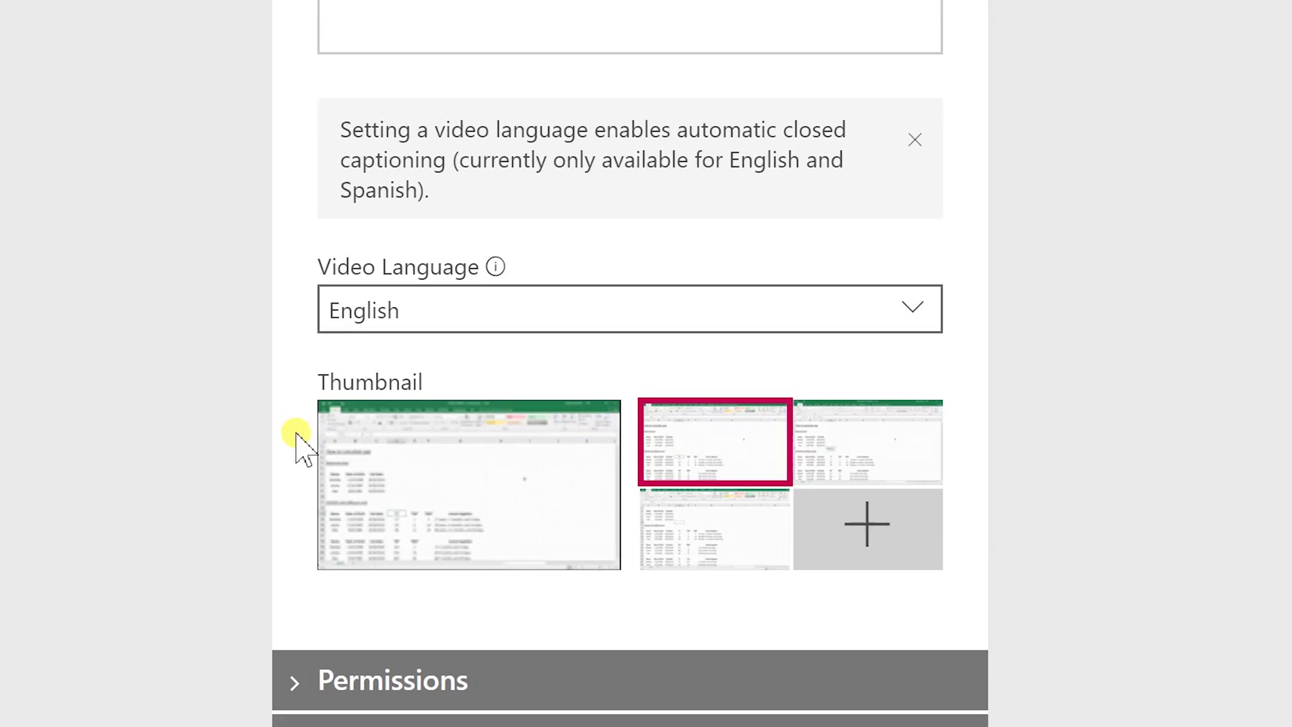
left_click(370, 453)
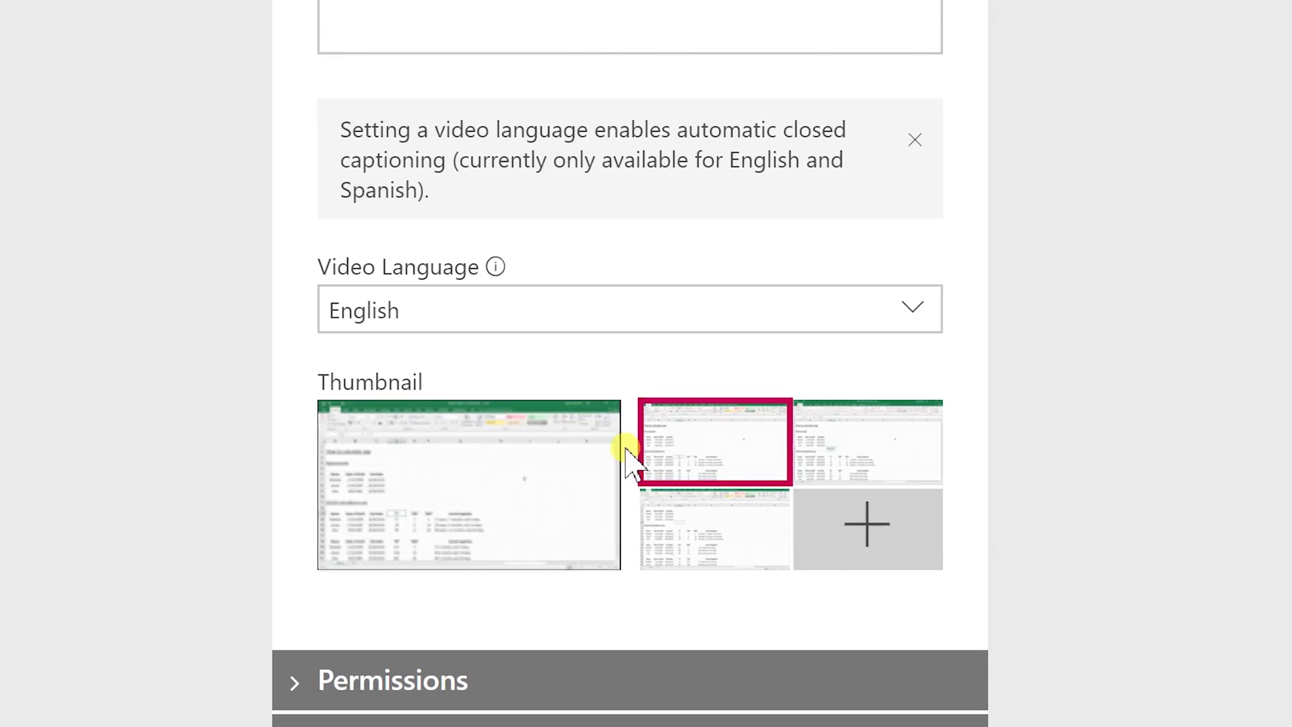
left_click(350, 693)
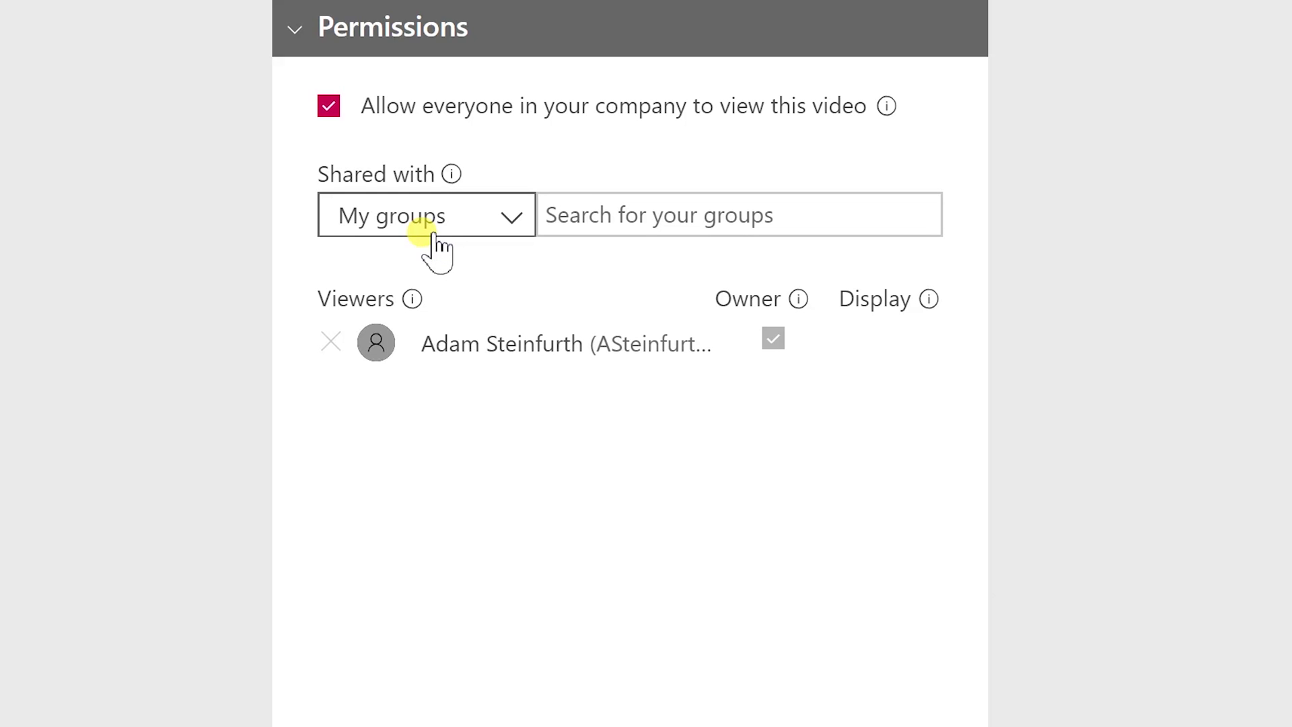
Search My groups for 'team e' and add Team Excellence as a viewer
left_click(568, 229)
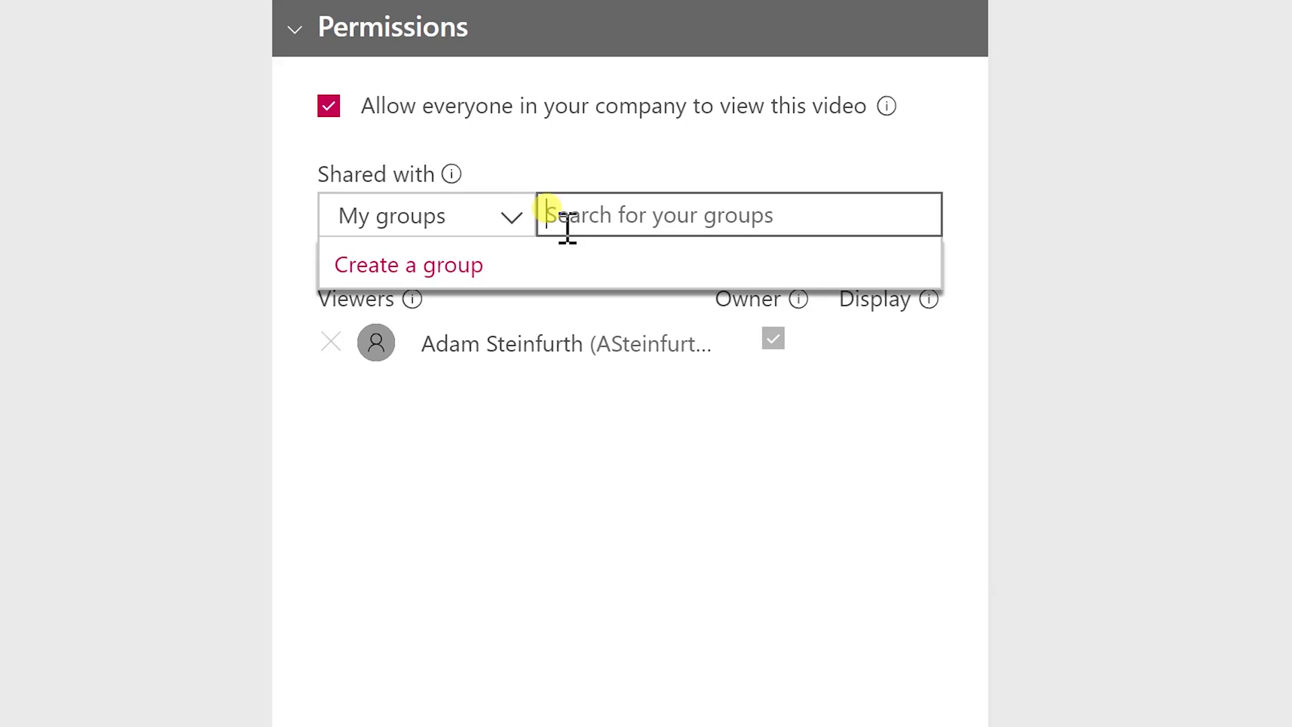
type("team e")
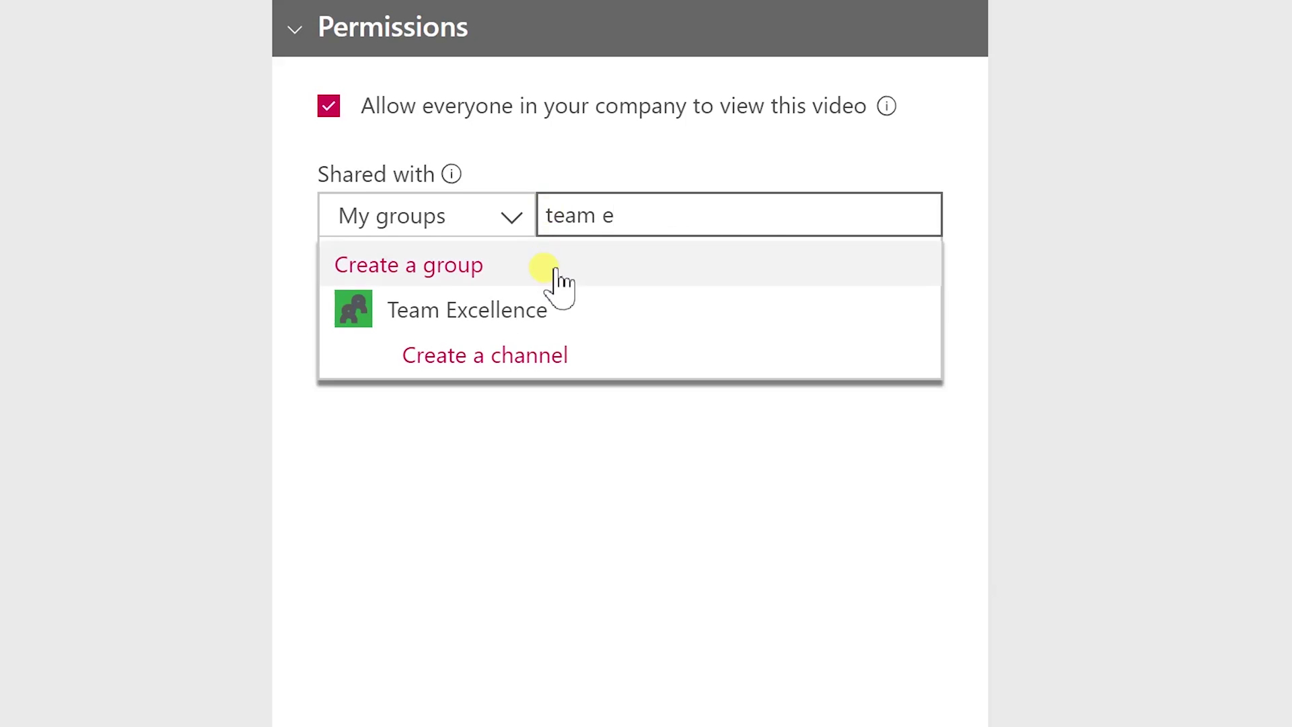
left_click(545, 326)
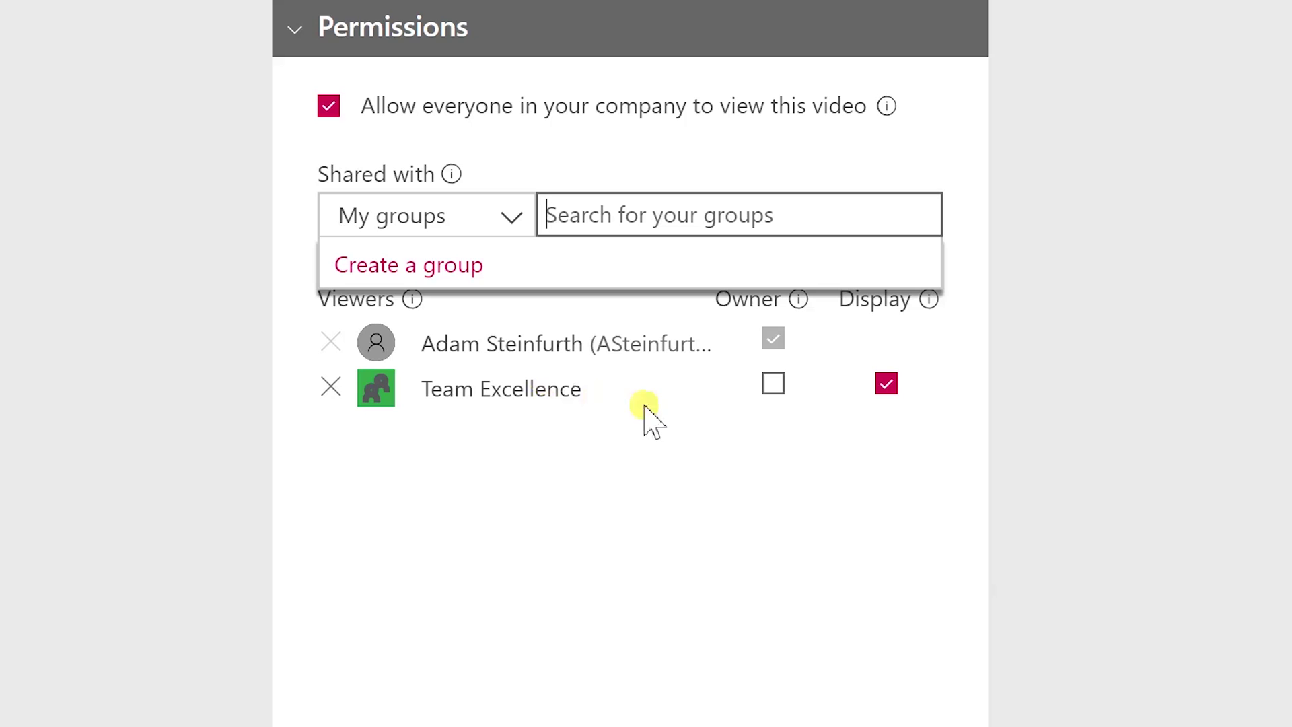
left_click(680, 507)
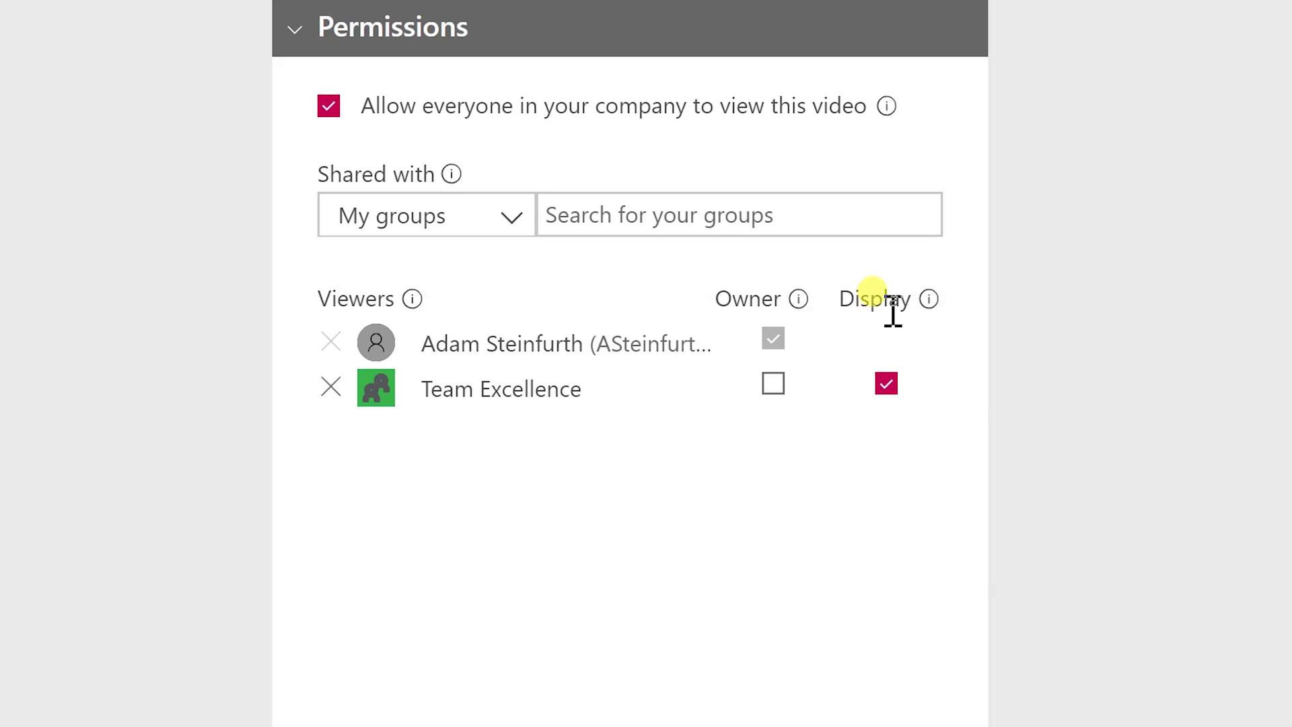
Review the Shared with options and keep My groups selected
mouse_move(929, 307)
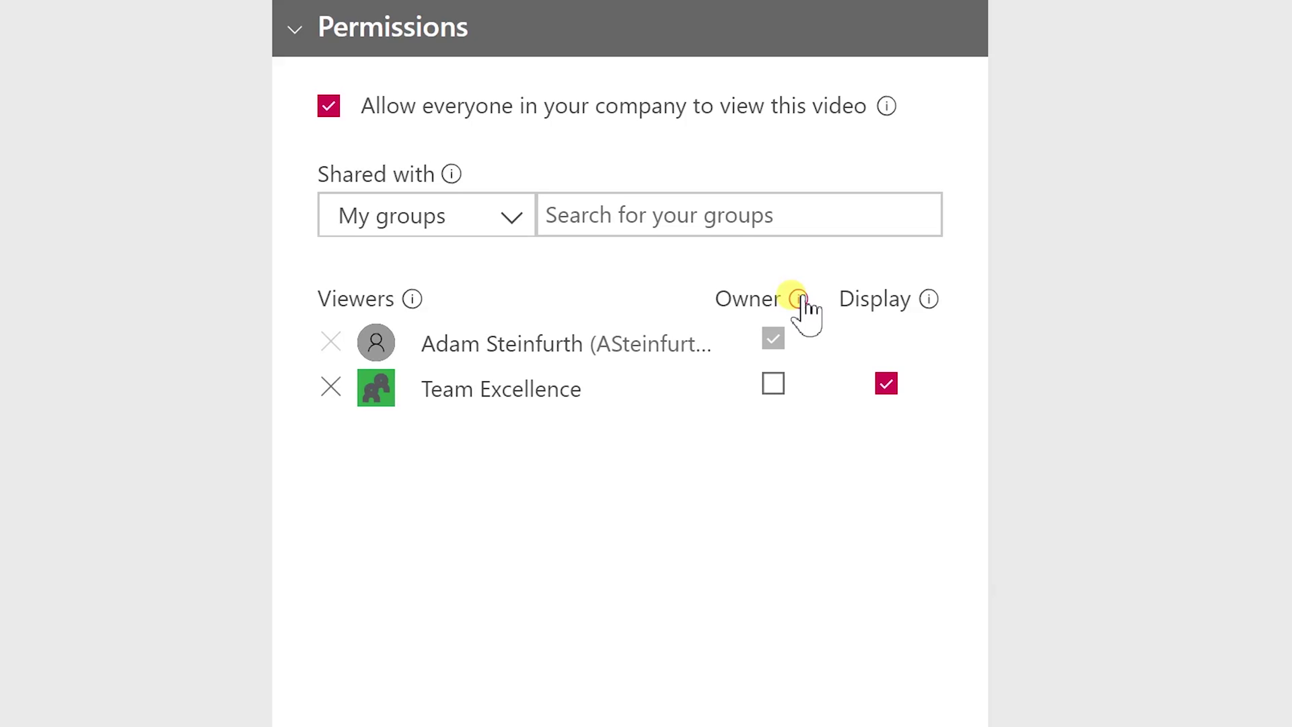
mouse_move(800, 302)
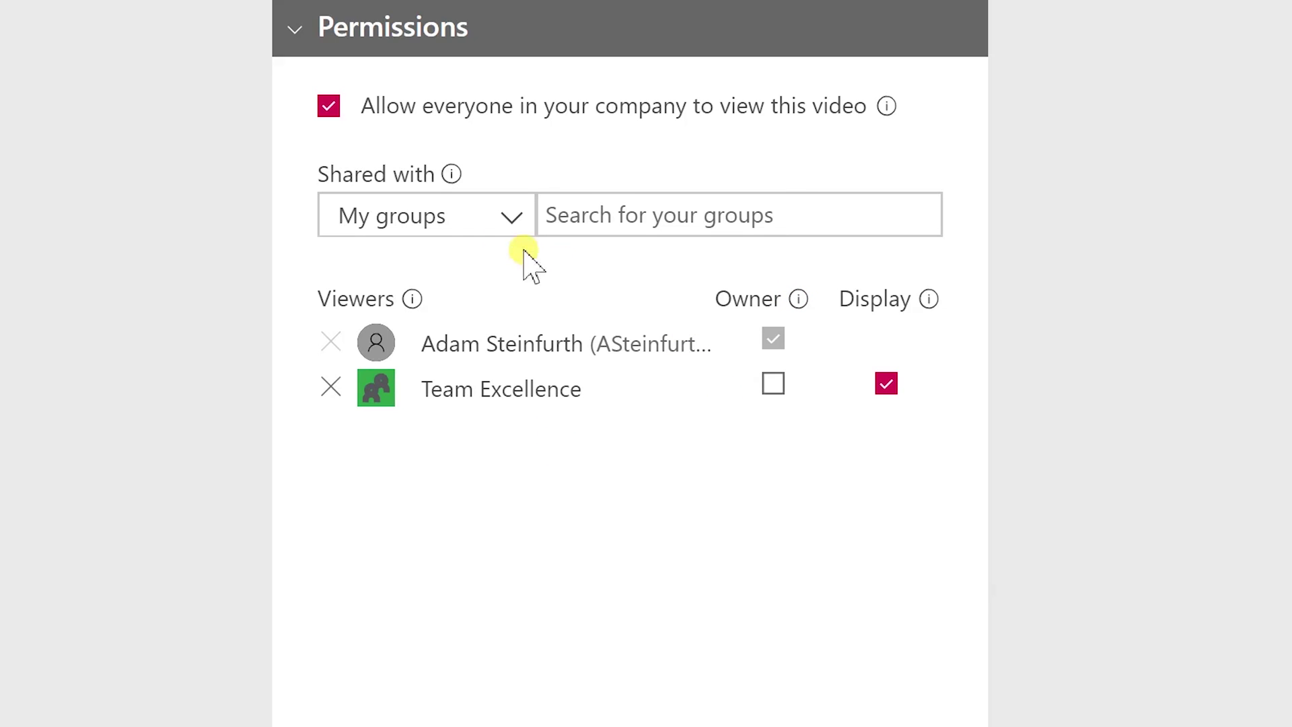
left_click(511, 218)
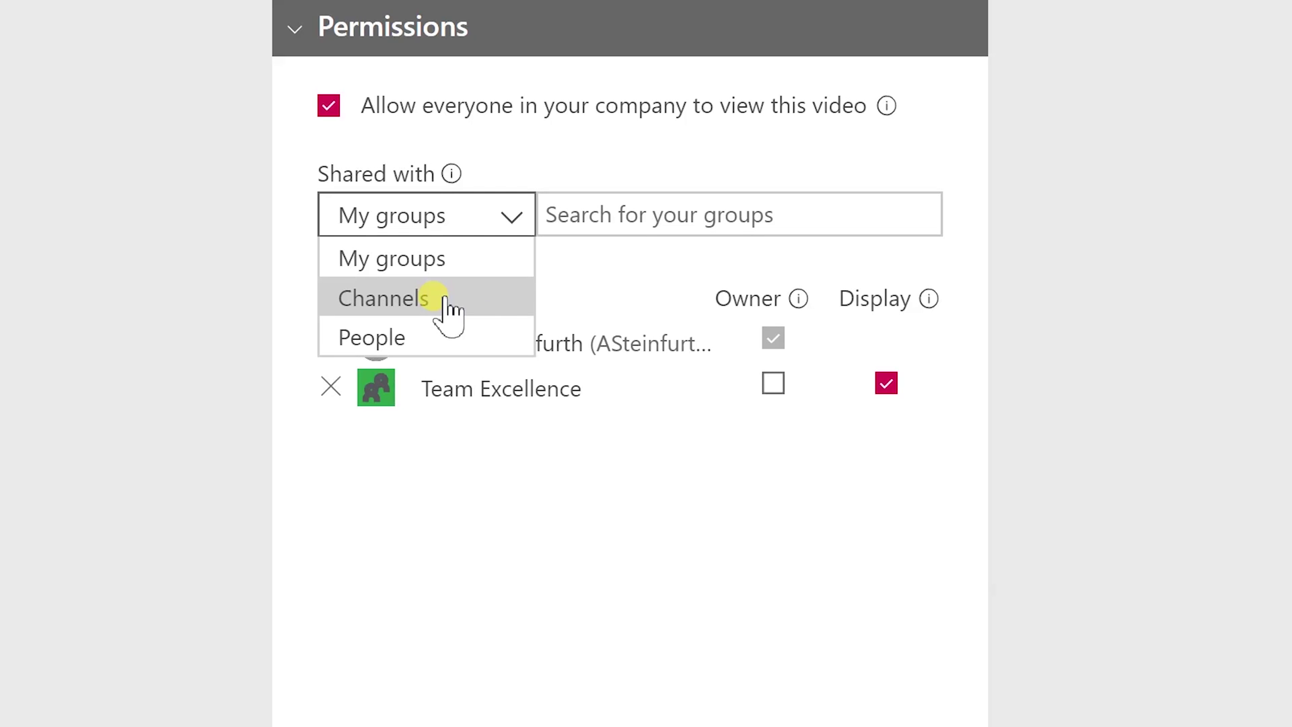
left_click(474, 583)
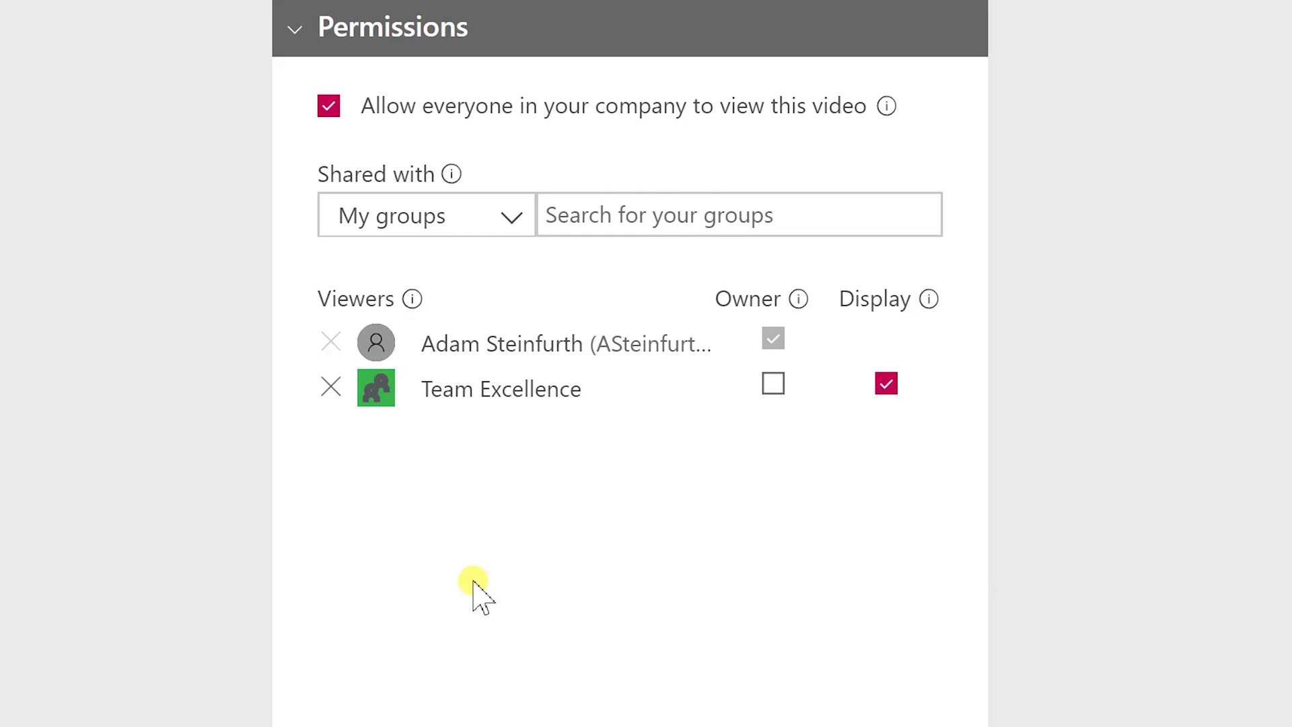
In Options, leave Comments On and tick Autogenerate a caption file
scroll(479, 608, "down", 3)
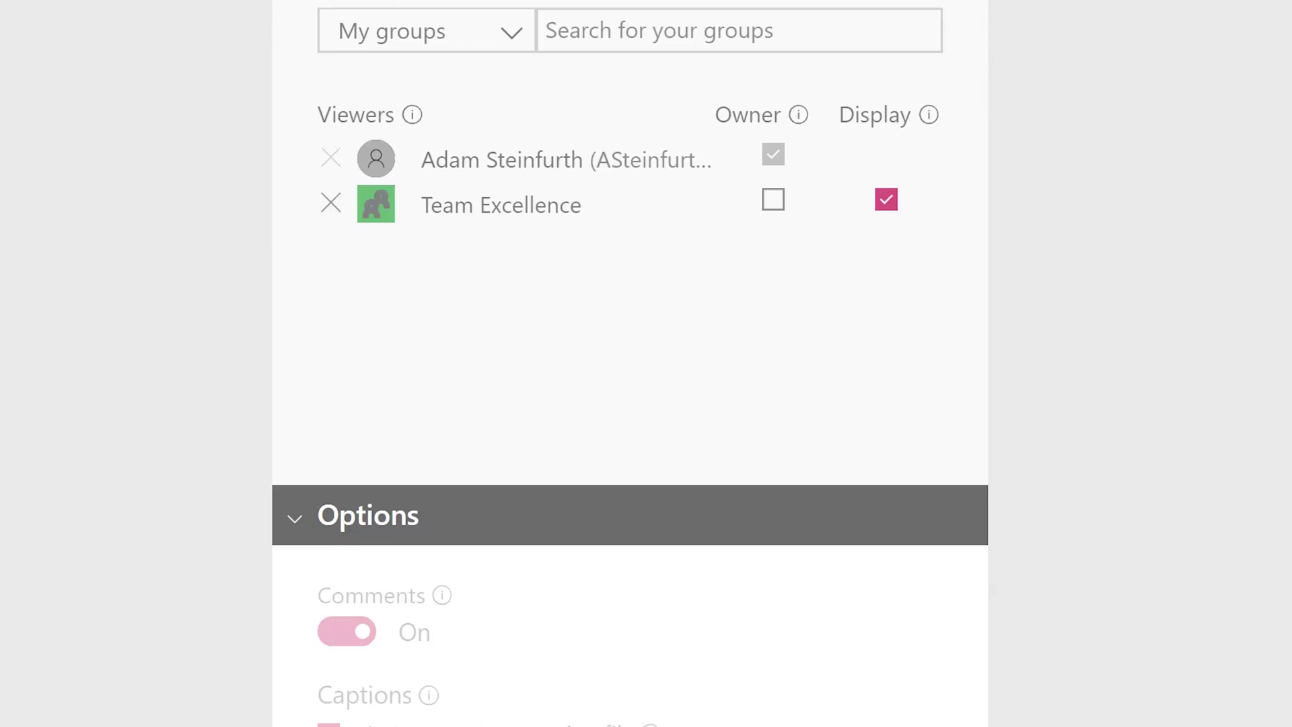
scroll(332, 505, "up", 3)
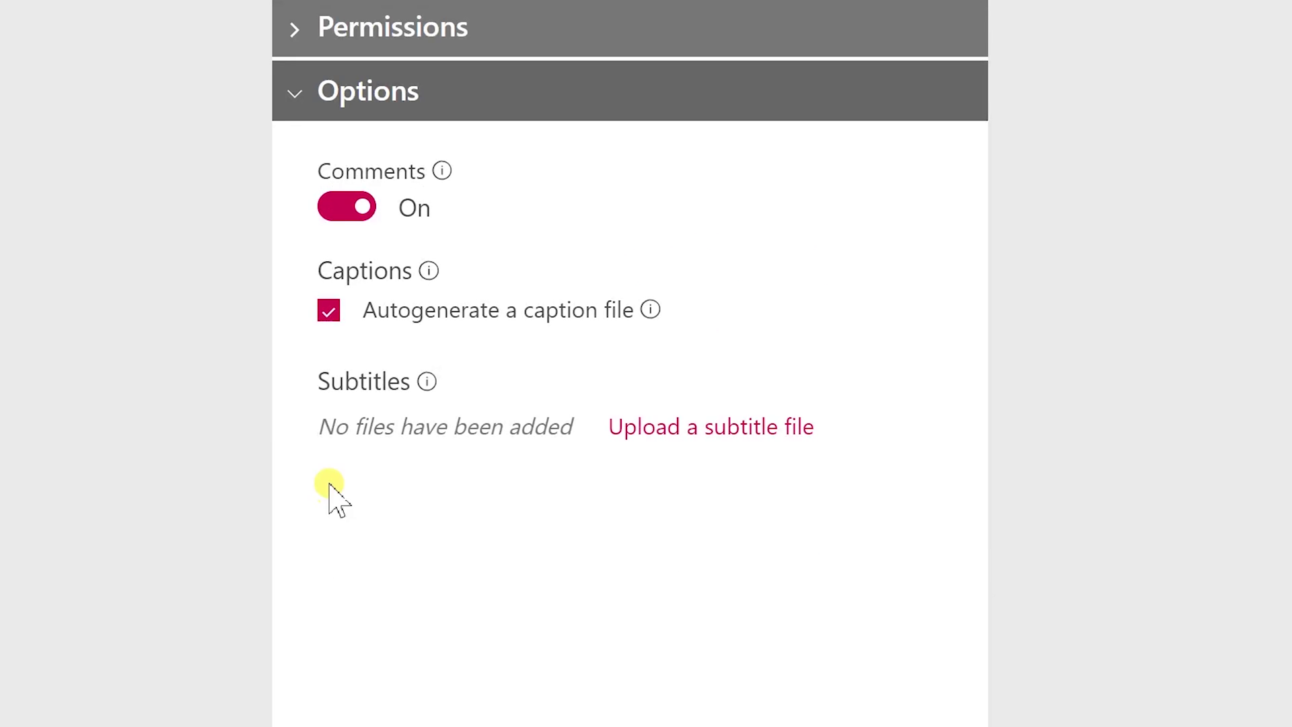
left_click(350, 204)
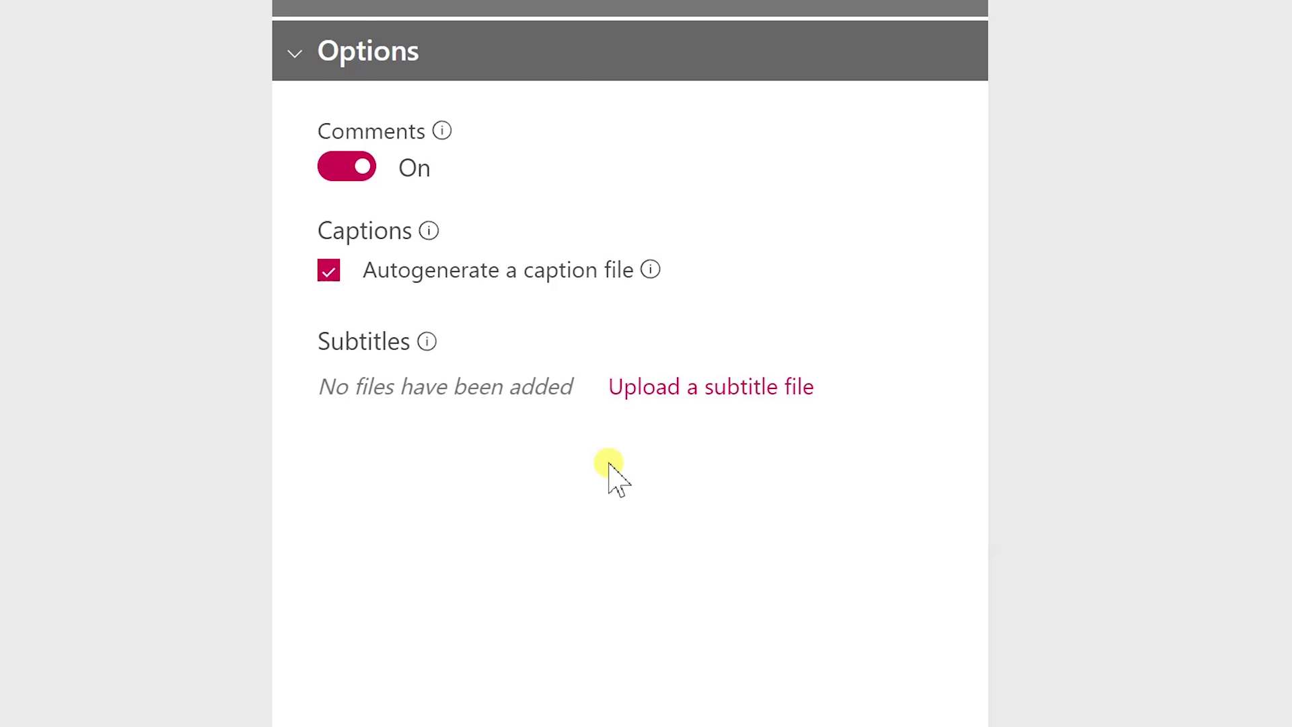
scroll(609, 464, "down", 2)
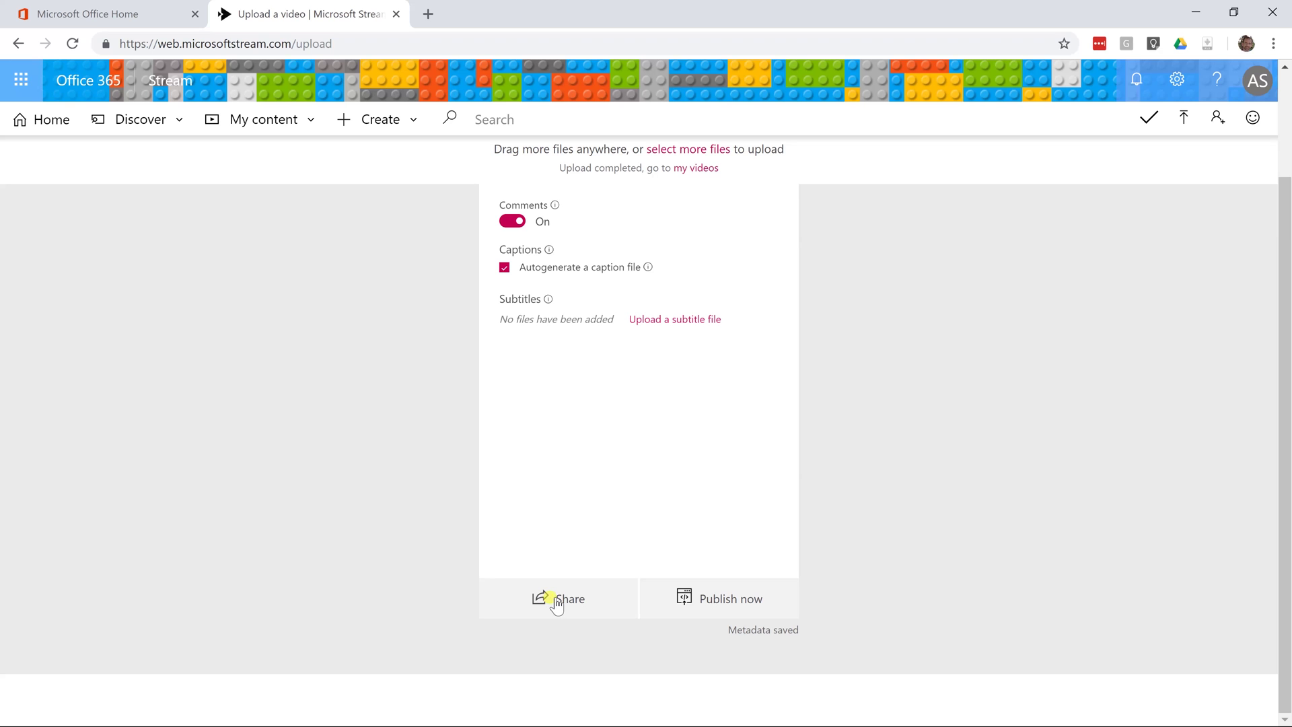
Publish the video, then go Home and browse Discover > Videos
left_click(691, 600)
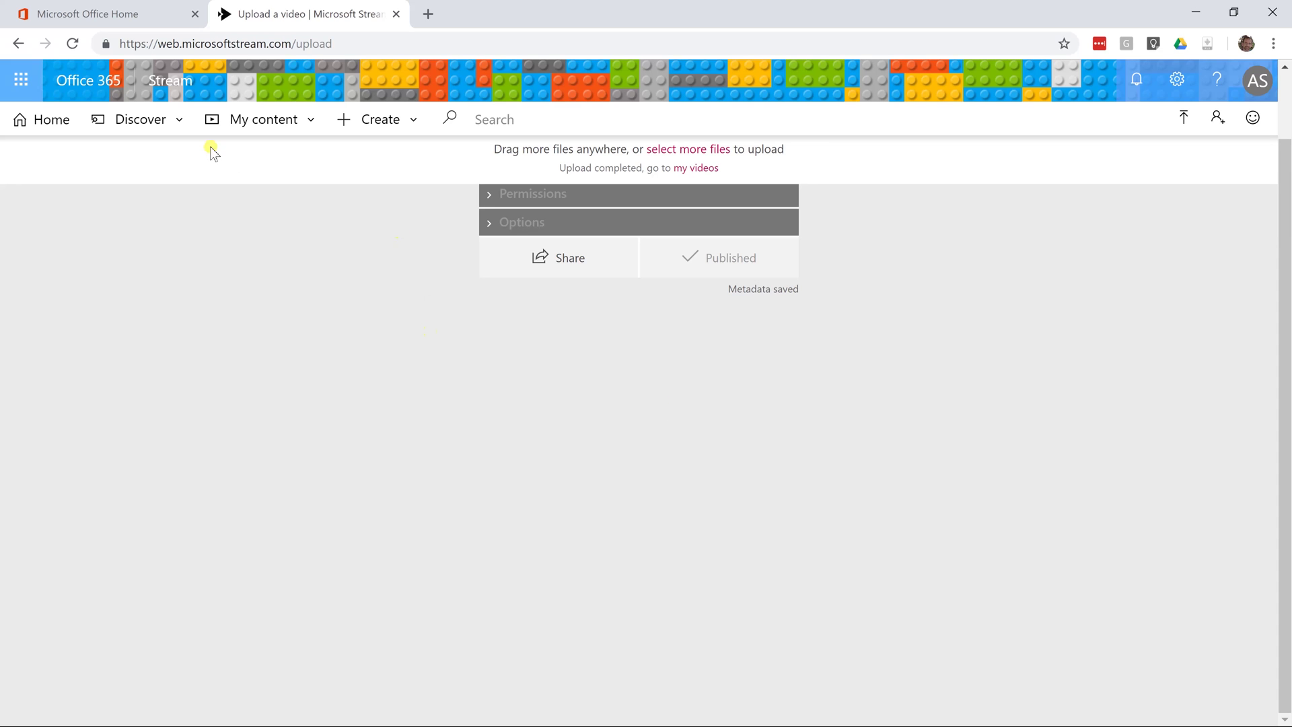
left_click(64, 122)
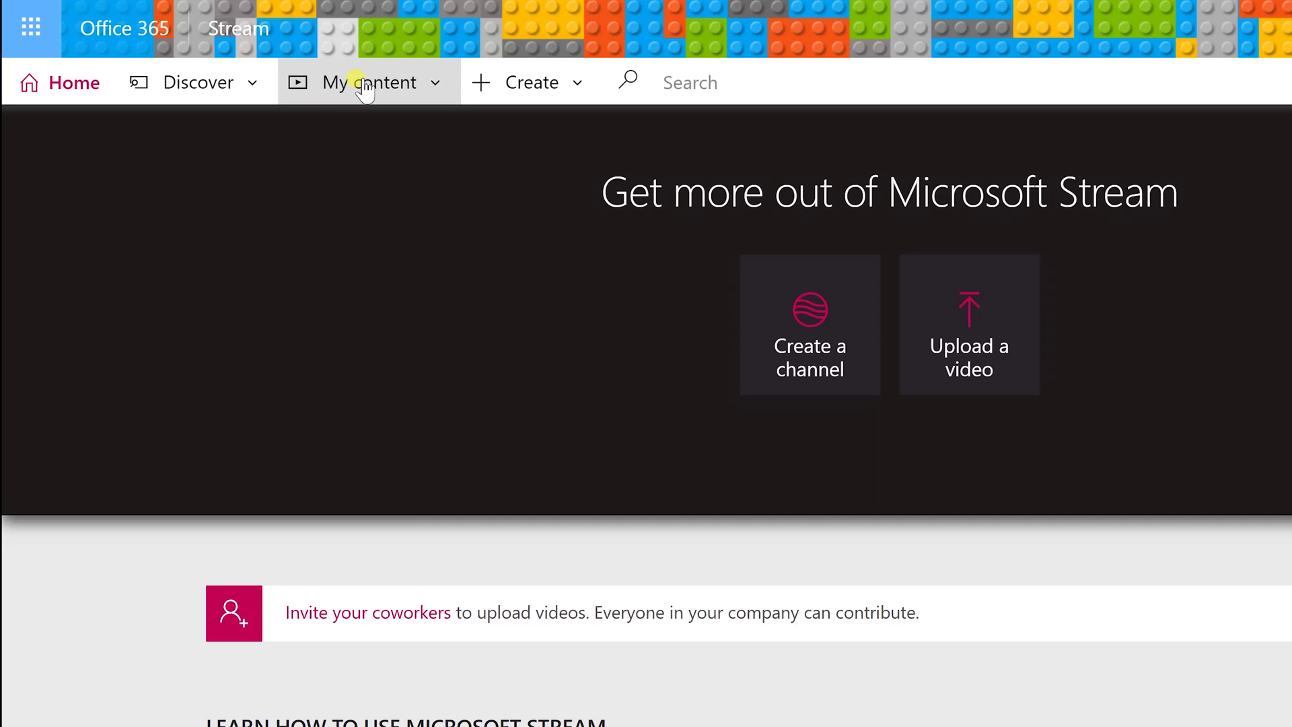
left_click(252, 82)
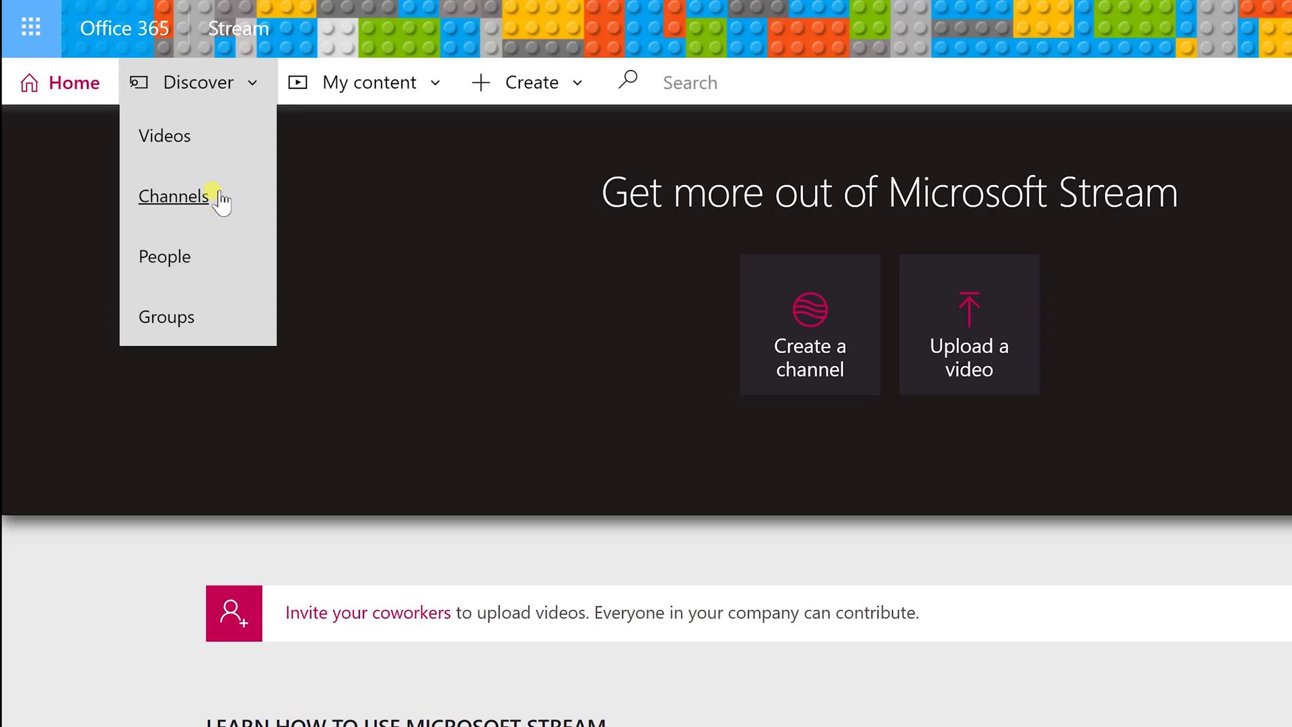
left_click(205, 141)
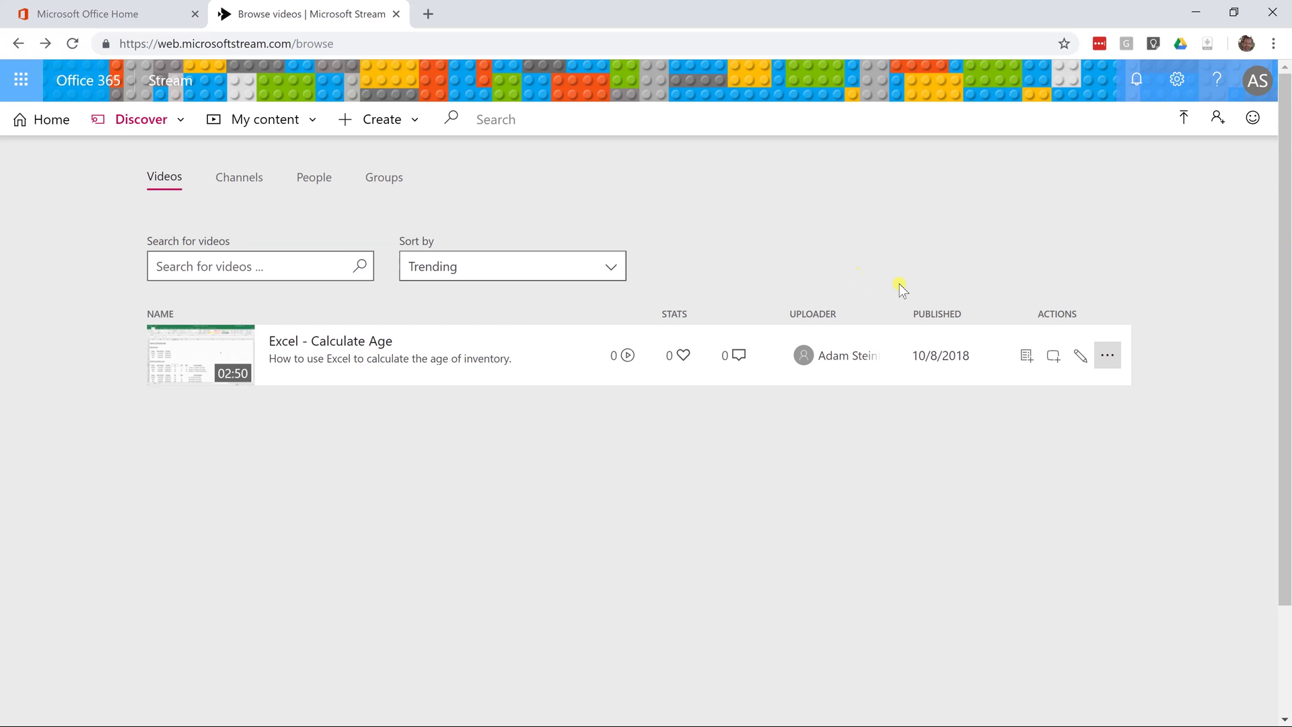
Check the video's group sharing and edit details, cancelling without changes
left_click(1053, 357)
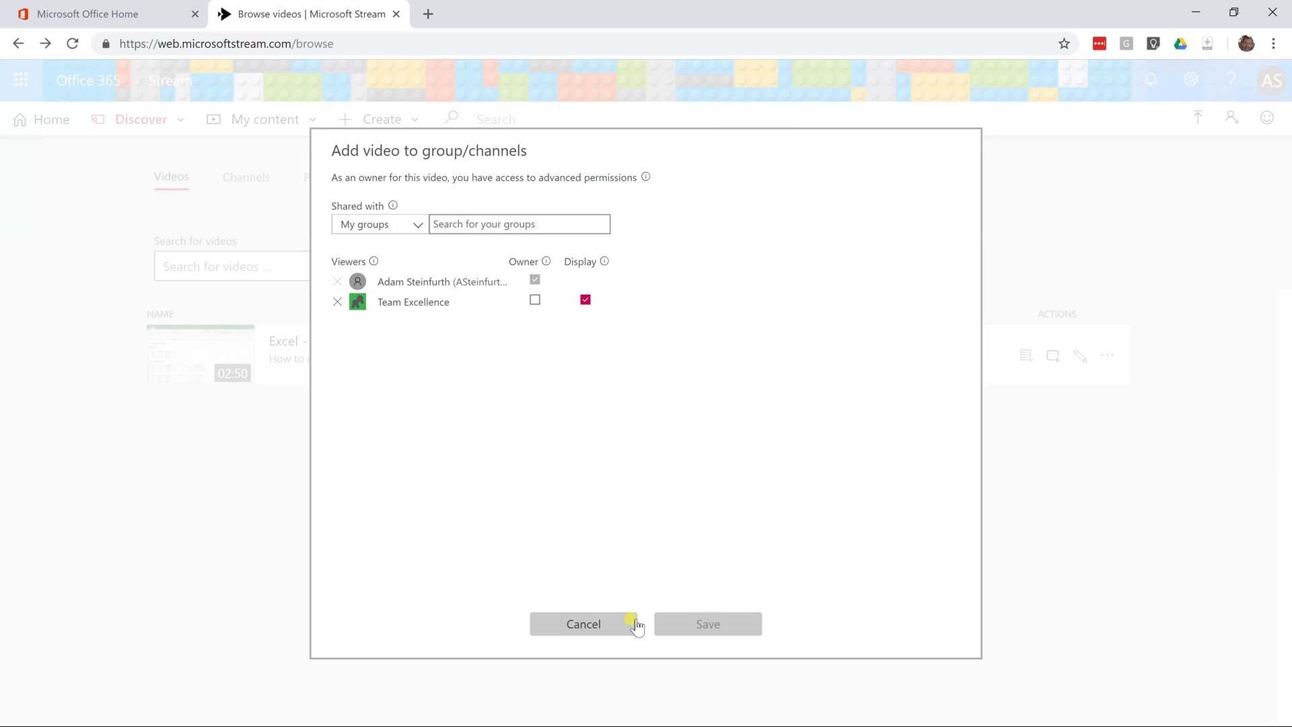
left_click(634, 624)
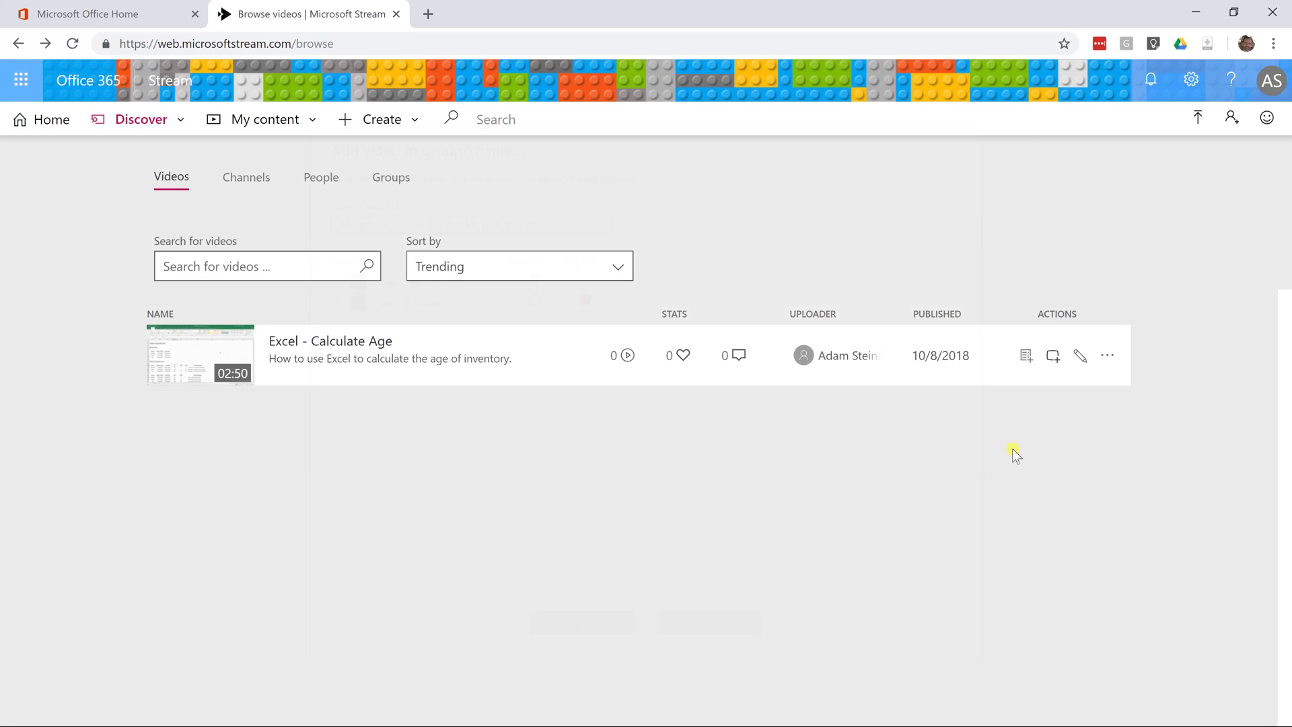
left_click(1080, 355)
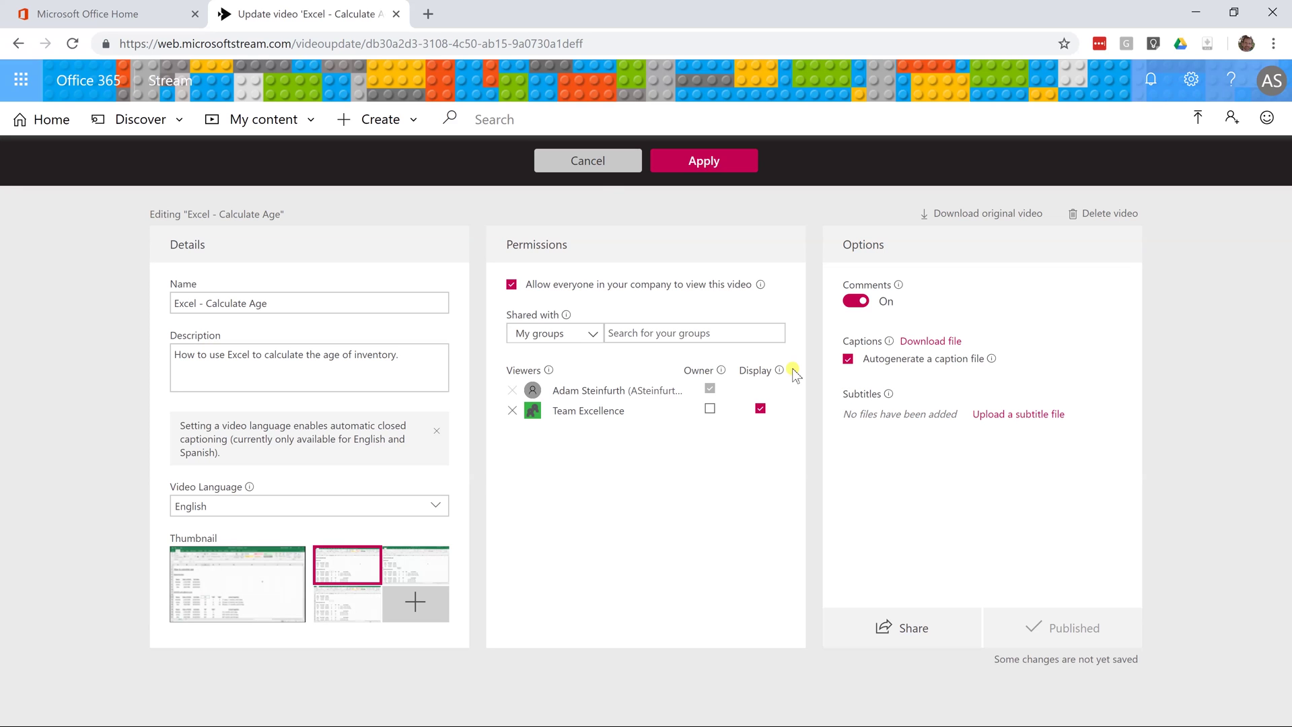
left_click(599, 173)
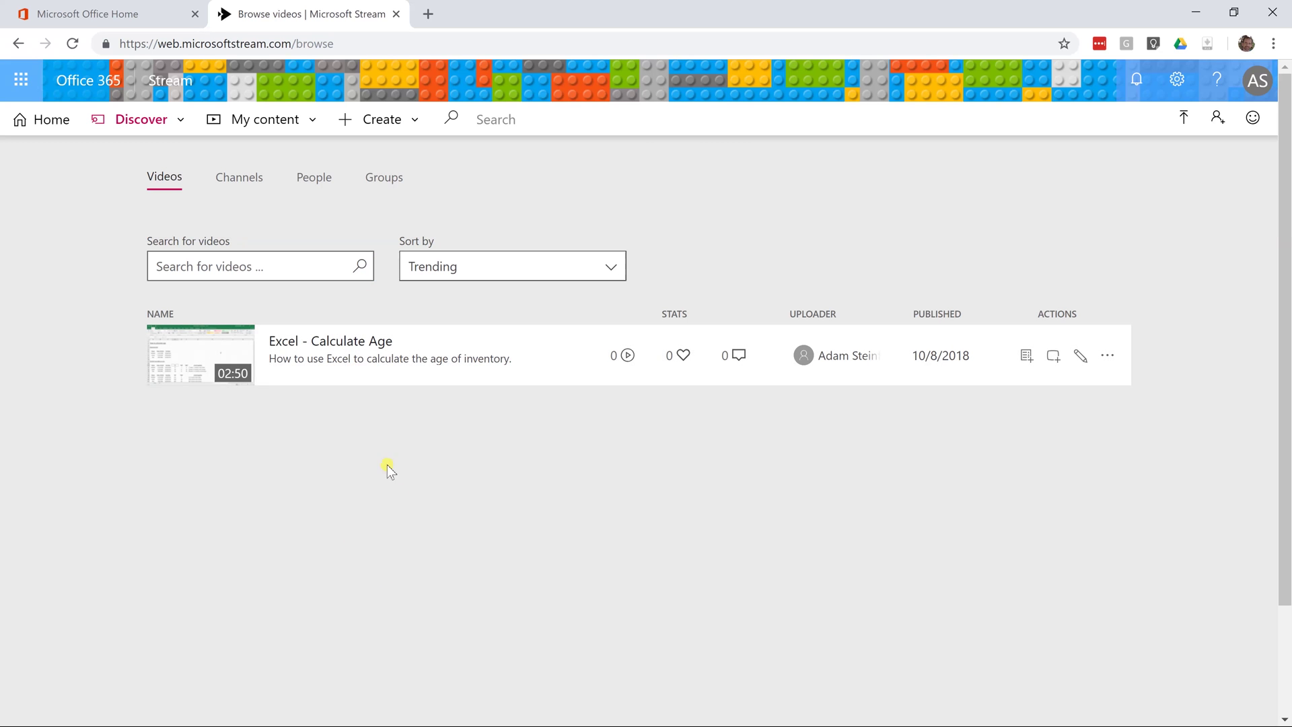
Look at the Sort by options and search the videos for 'excel'
left_click(442, 275)
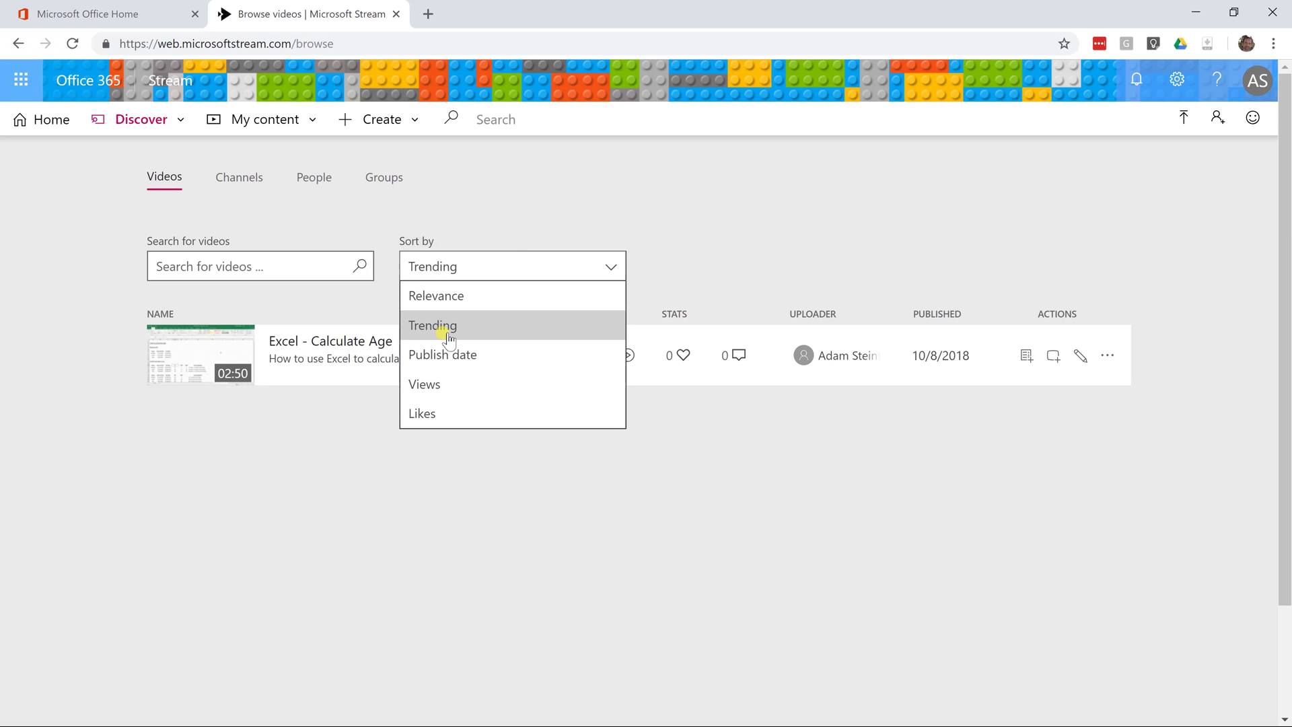
left_click(289, 259)
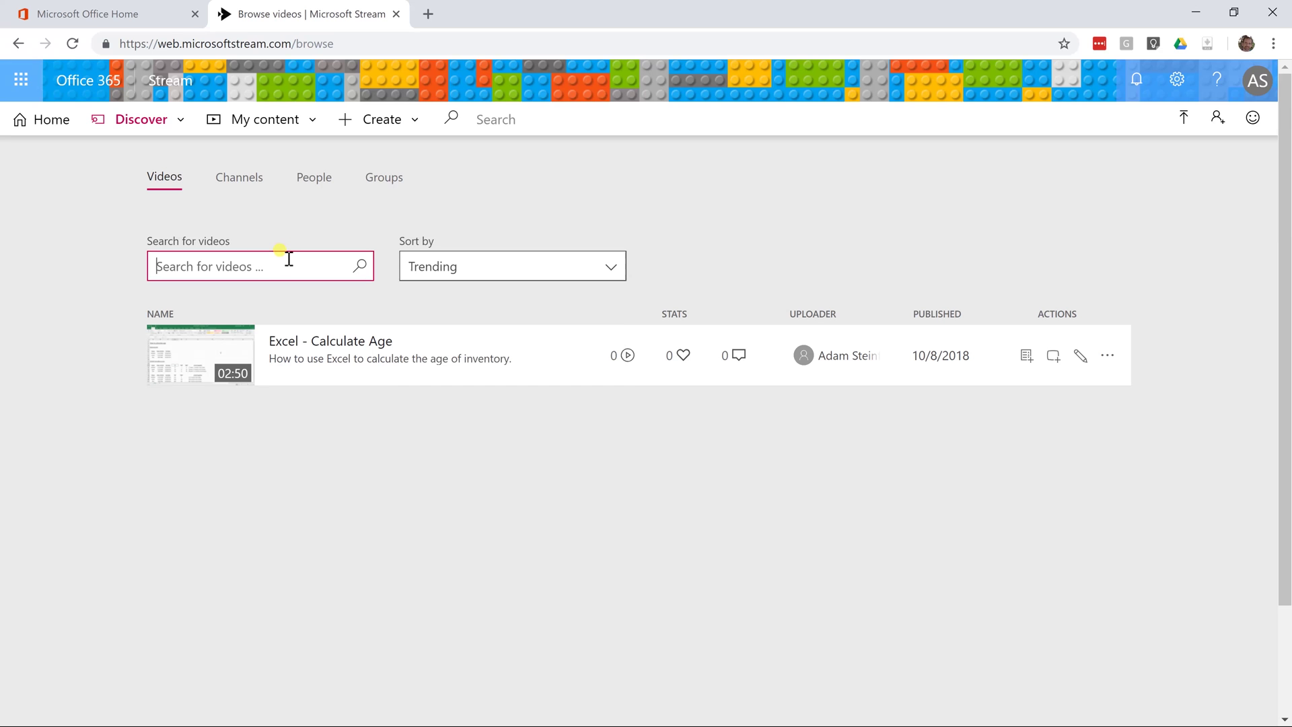
type("excel")
Sort the 'excel' results by Relevance, then switch to browsing Channels
left_click(412, 265)
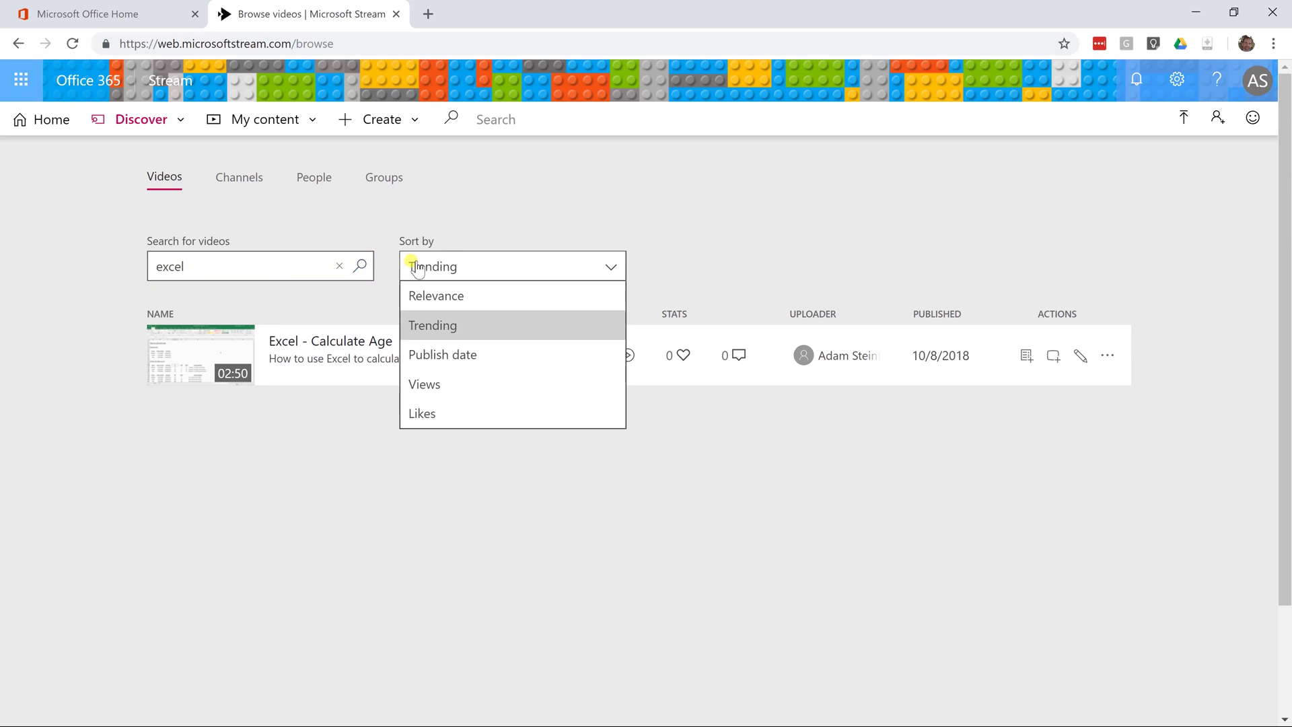
left_click(424, 304)
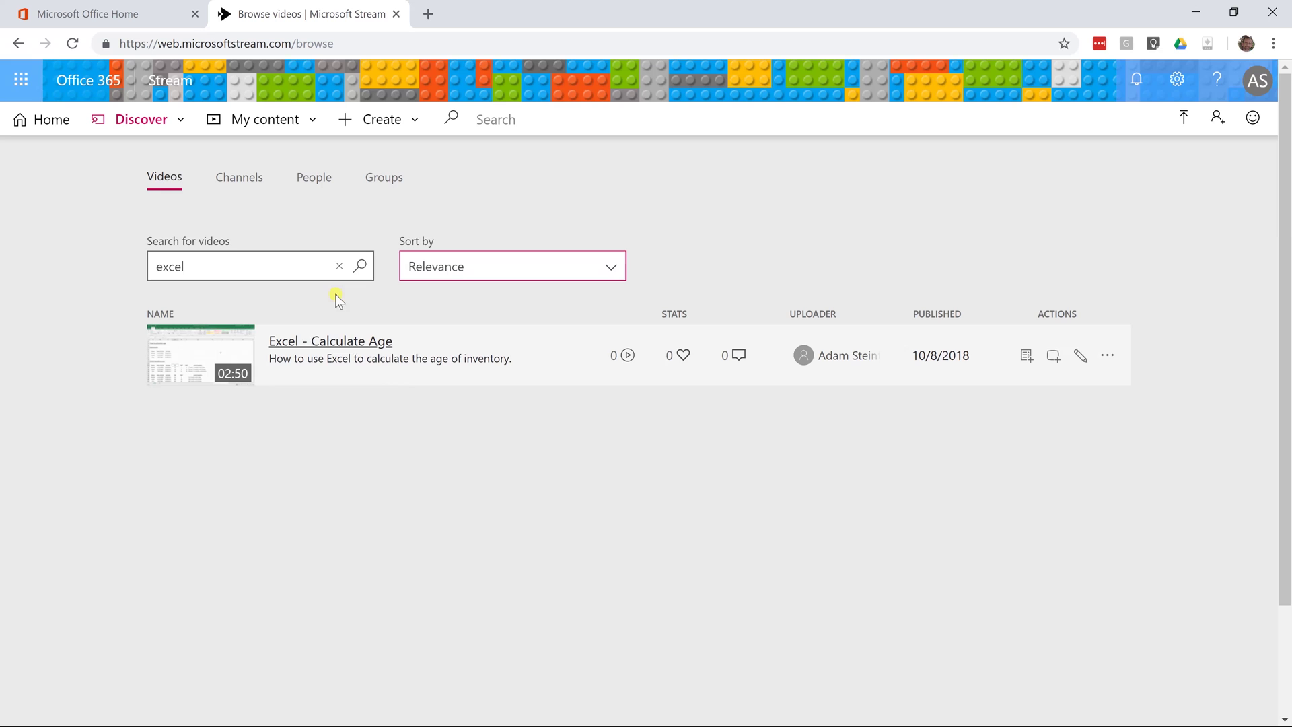
left_click(238, 190)
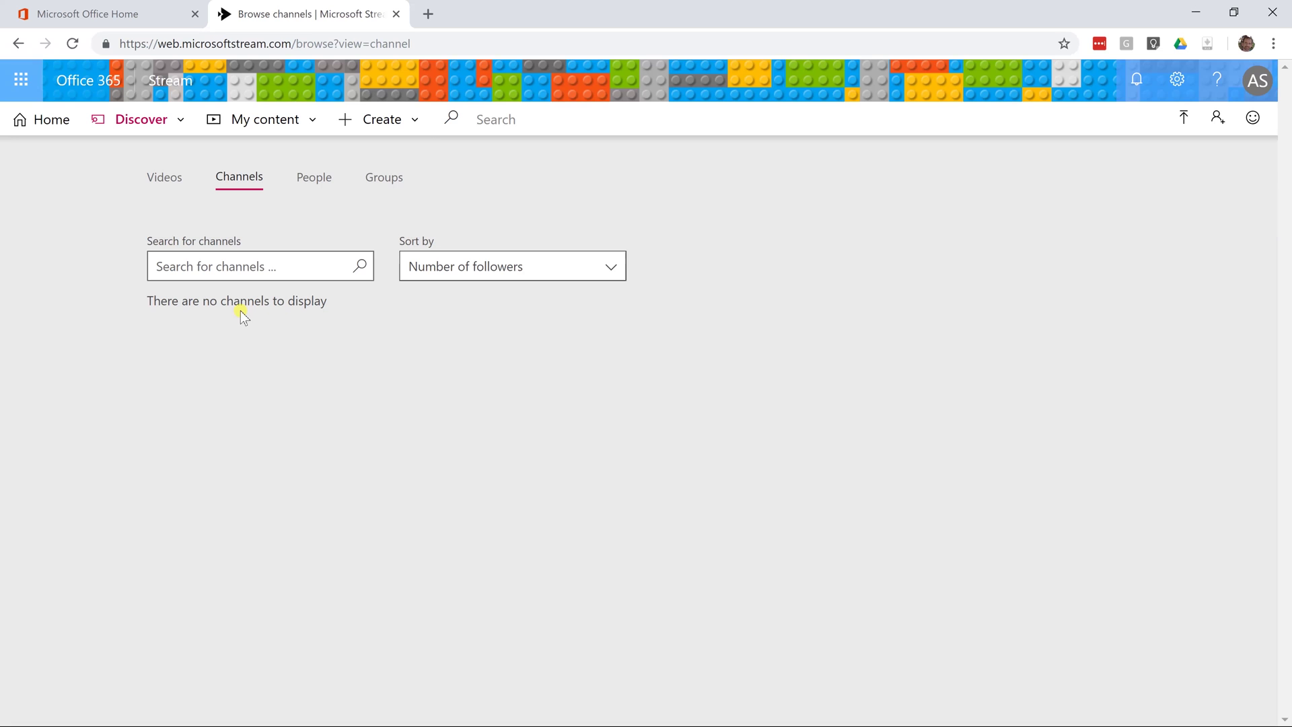
Create a Companywide channel named Finance with description '#excel #quickbooks'
left_click(384, 128)
left_click(366, 241)
type("Spr")
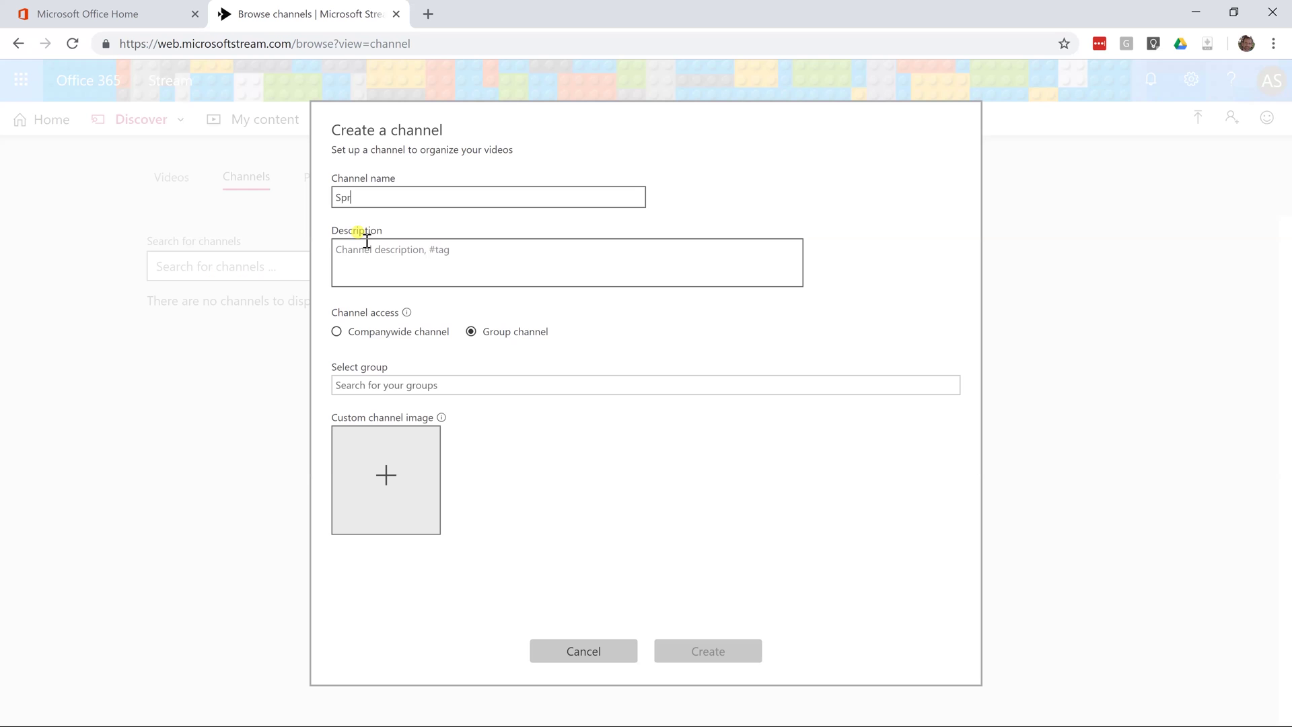
key("BackSpace")
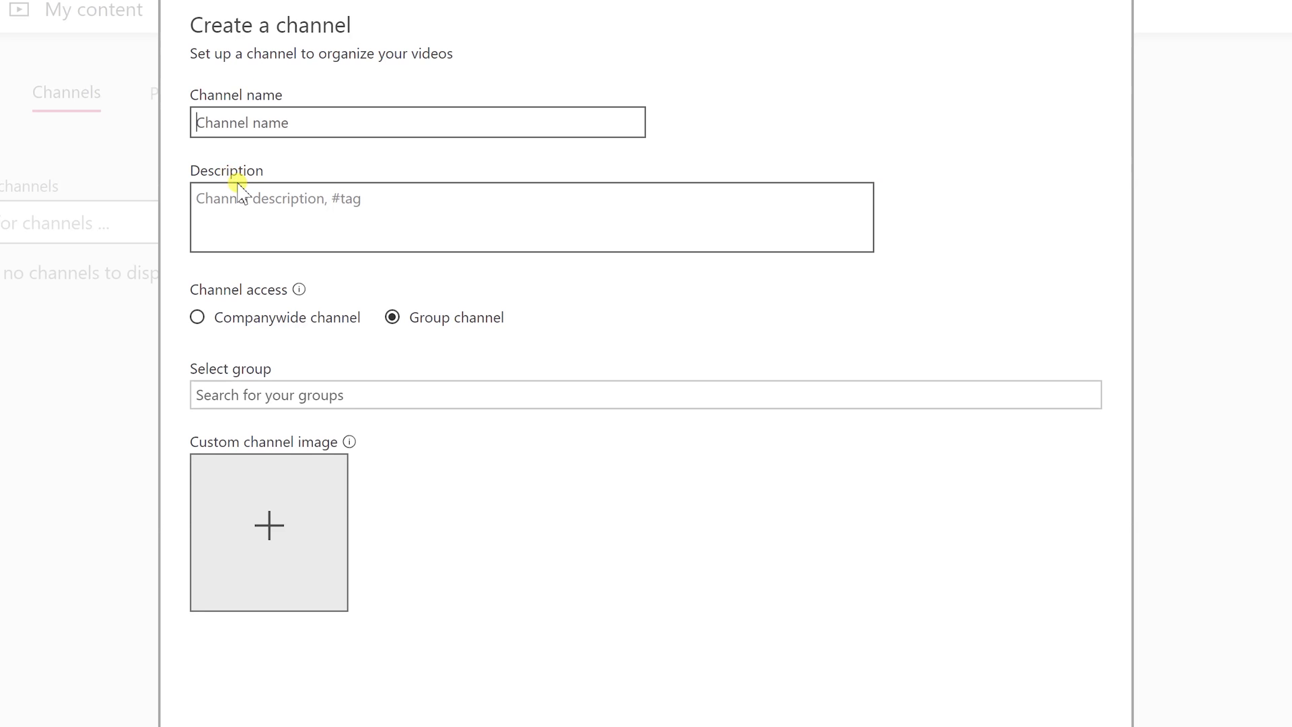
type("Finance")
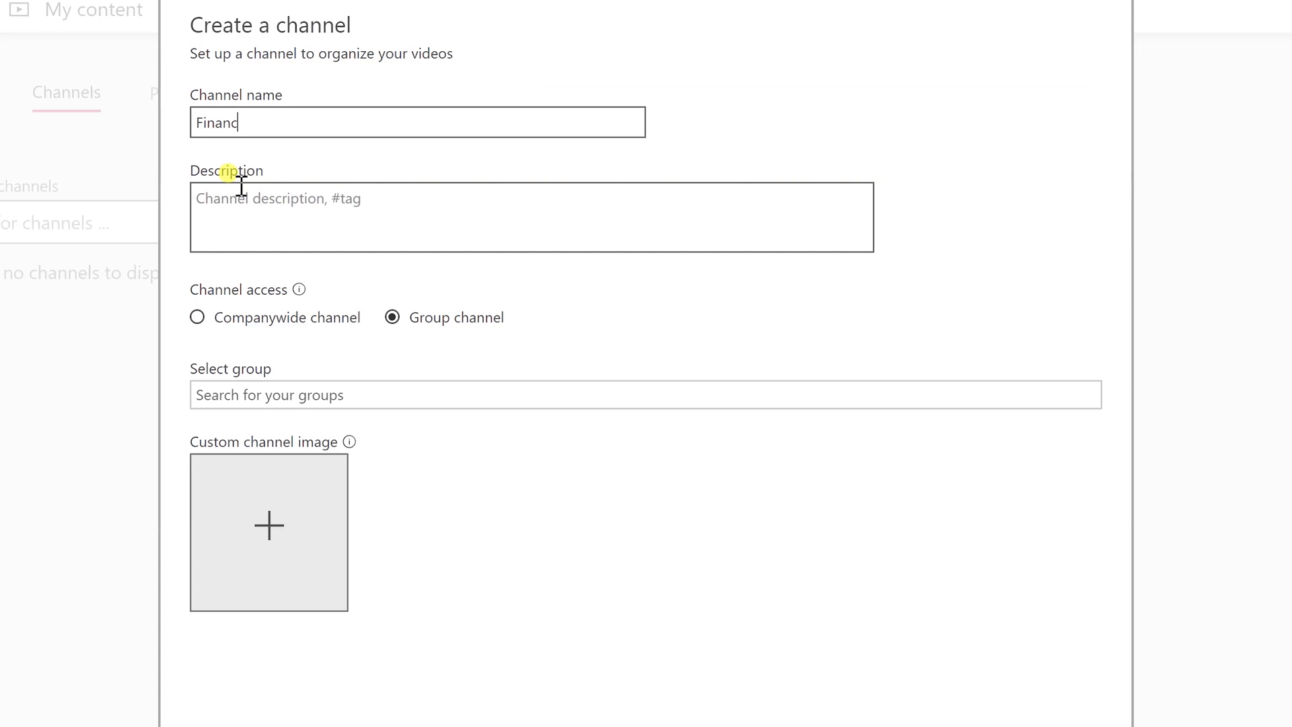
key("Tab")
type("#e")
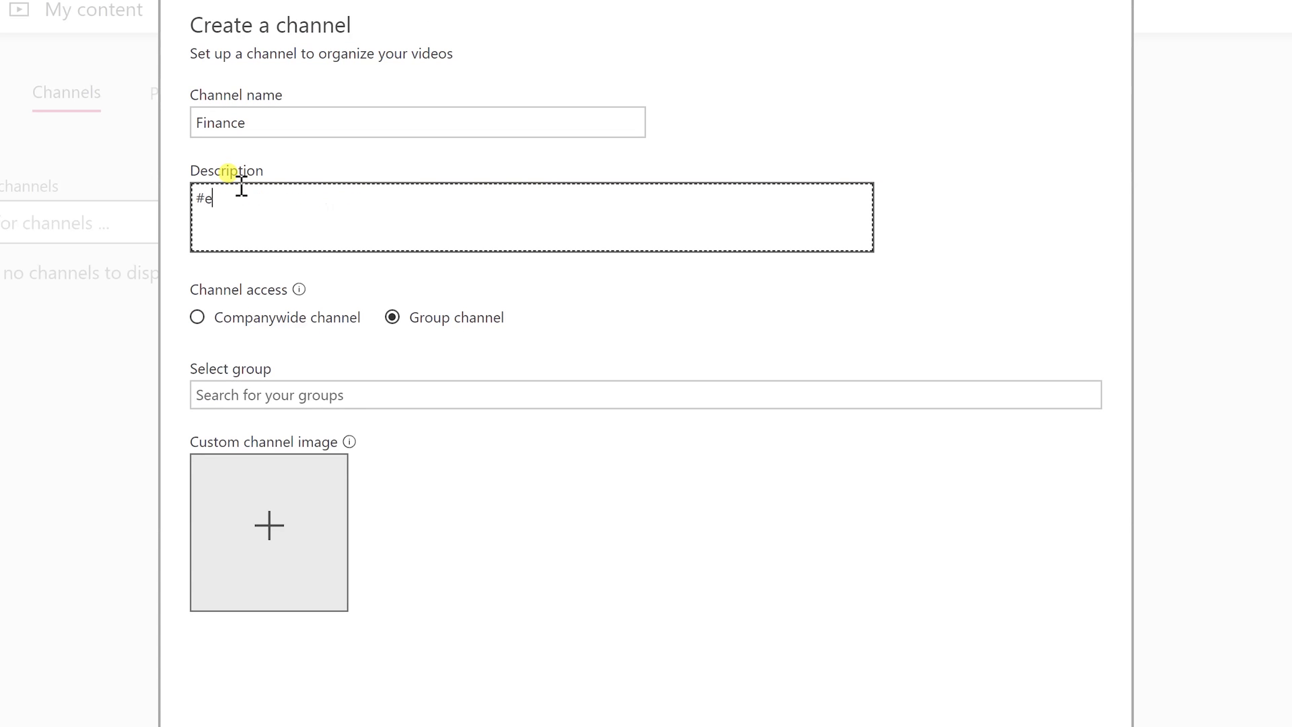
type("xcel #quickbooks")
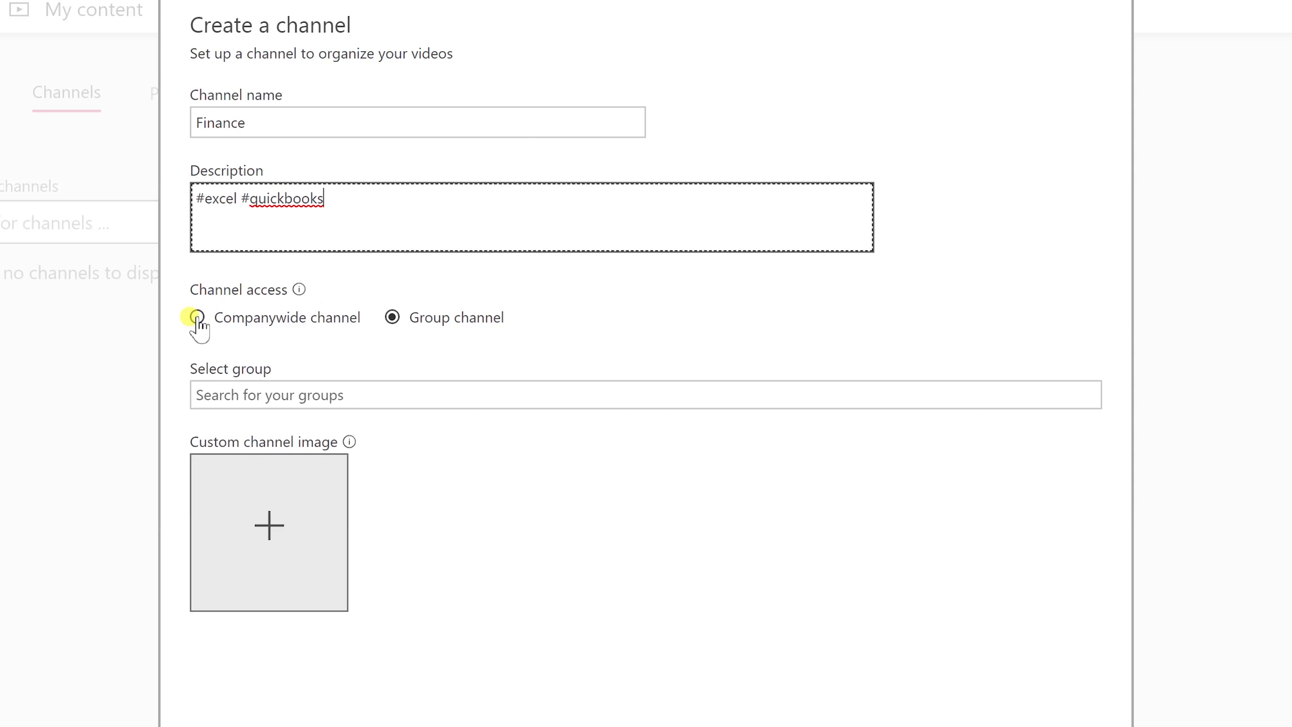
left_click(197, 318)
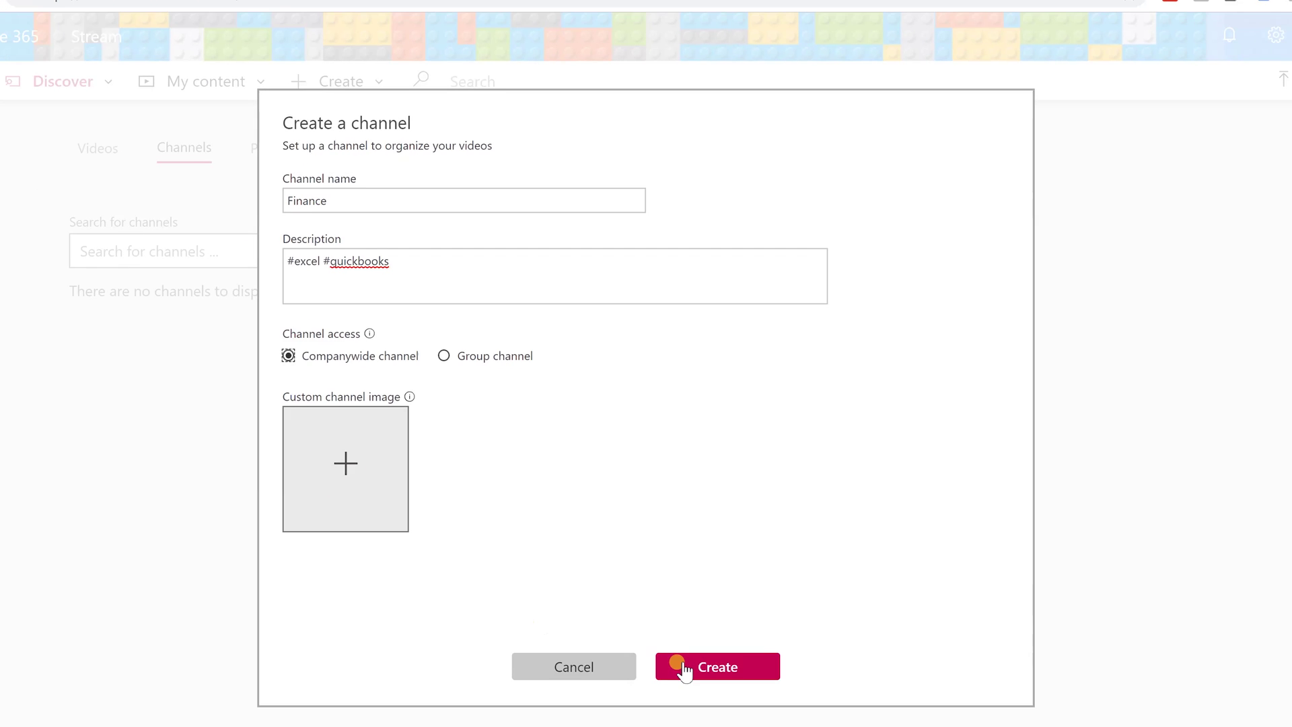
left_click(682, 667)
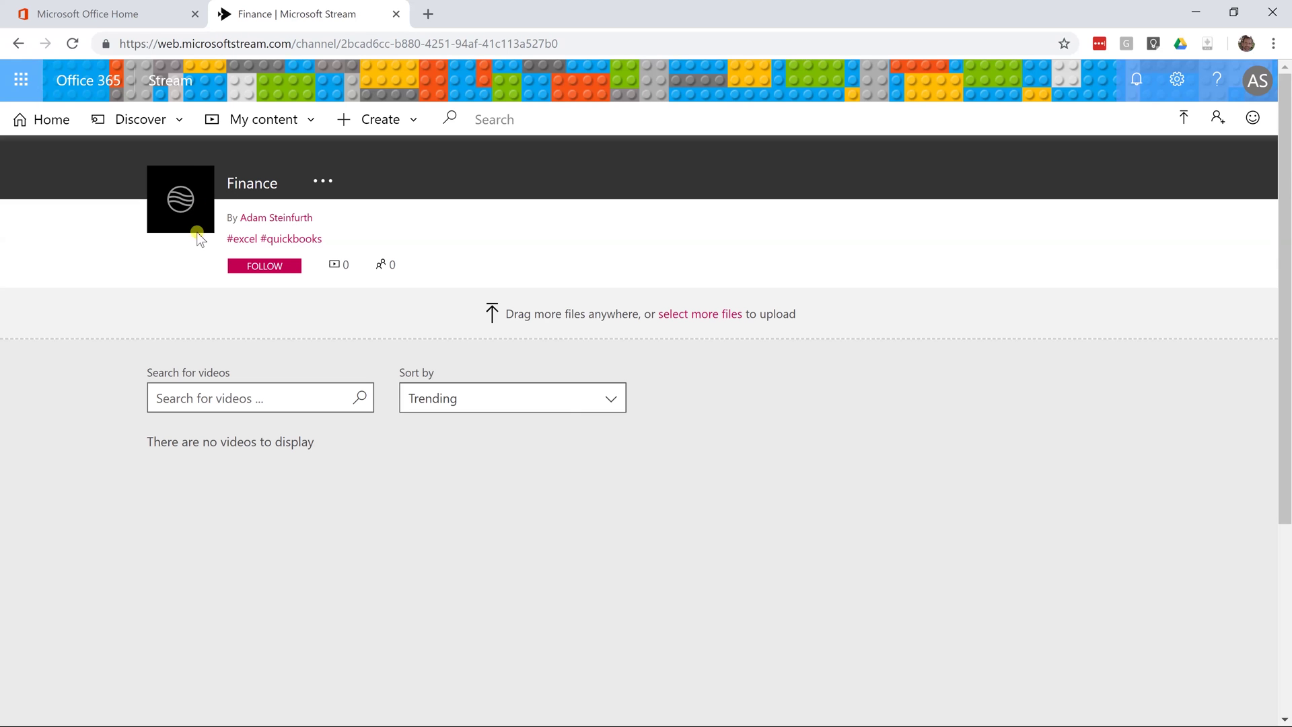
Follow the Finance channel and go to My videos
left_click(280, 272)
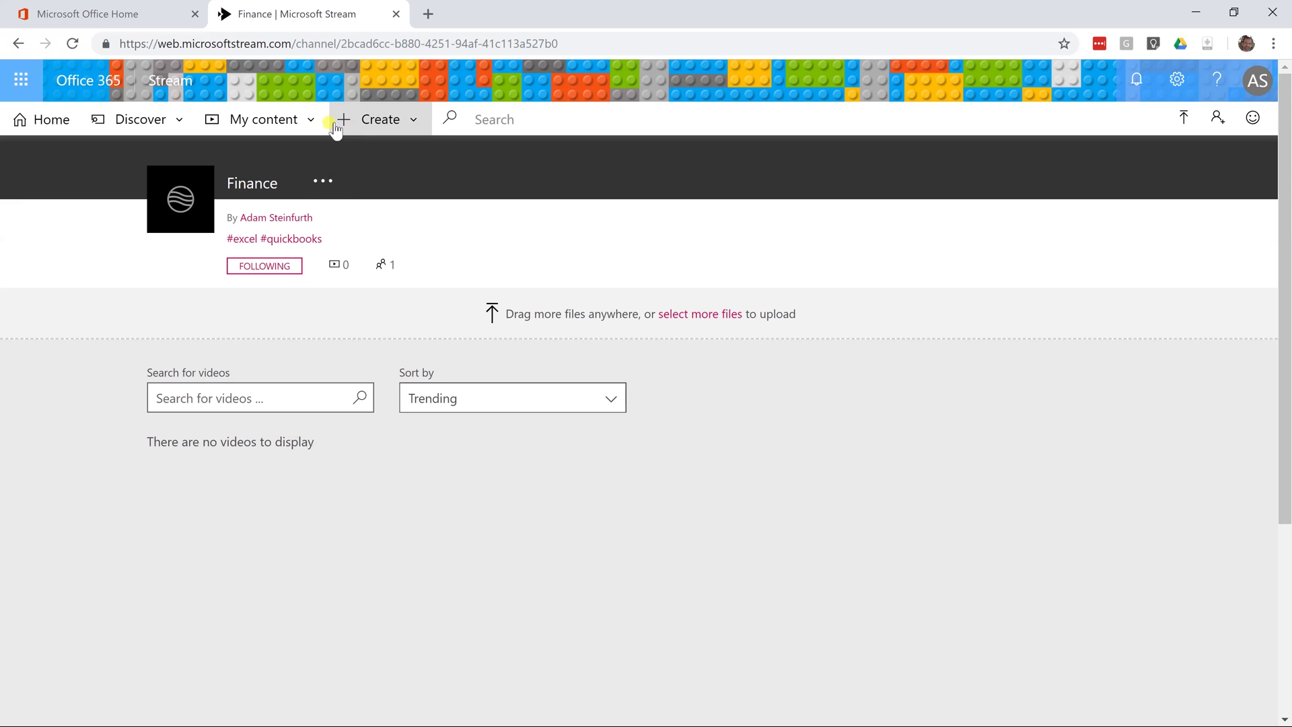
left_click(288, 125)
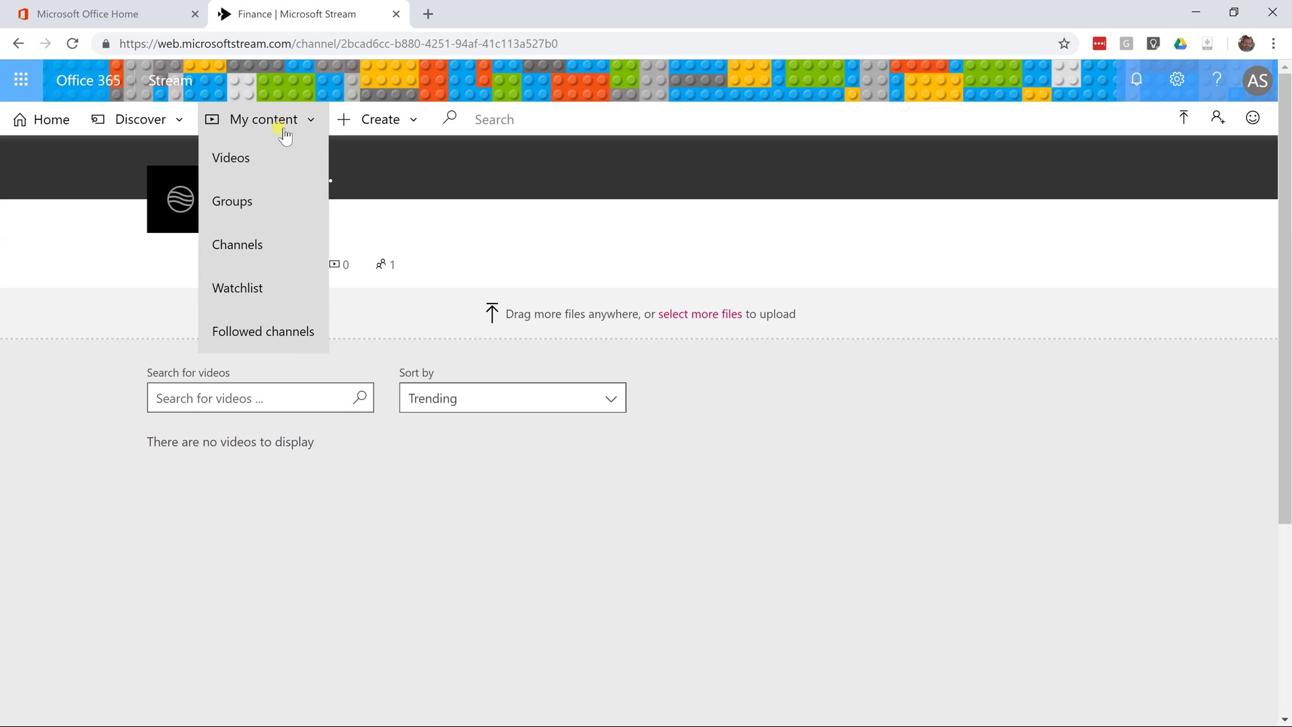
left_click(262, 159)
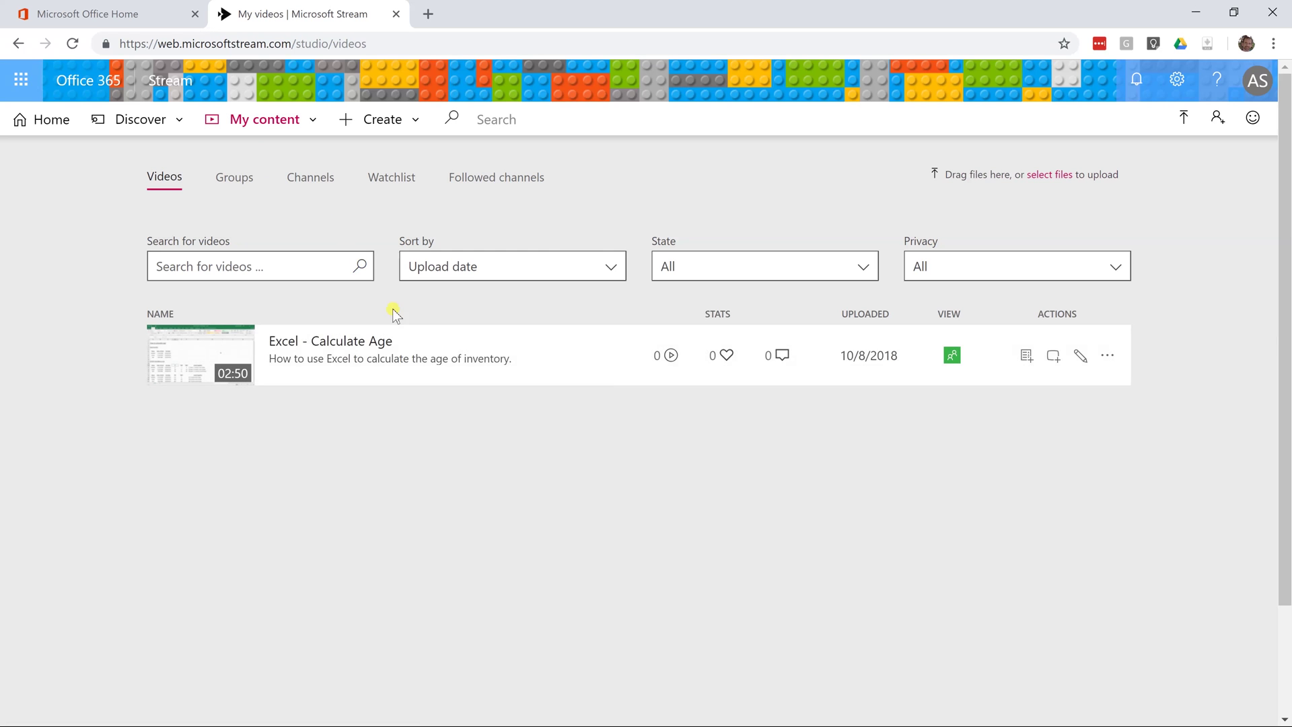
Add Excel - Calculate Age to the Finance channel via Shared with: Channels and save
left_click(1052, 369)
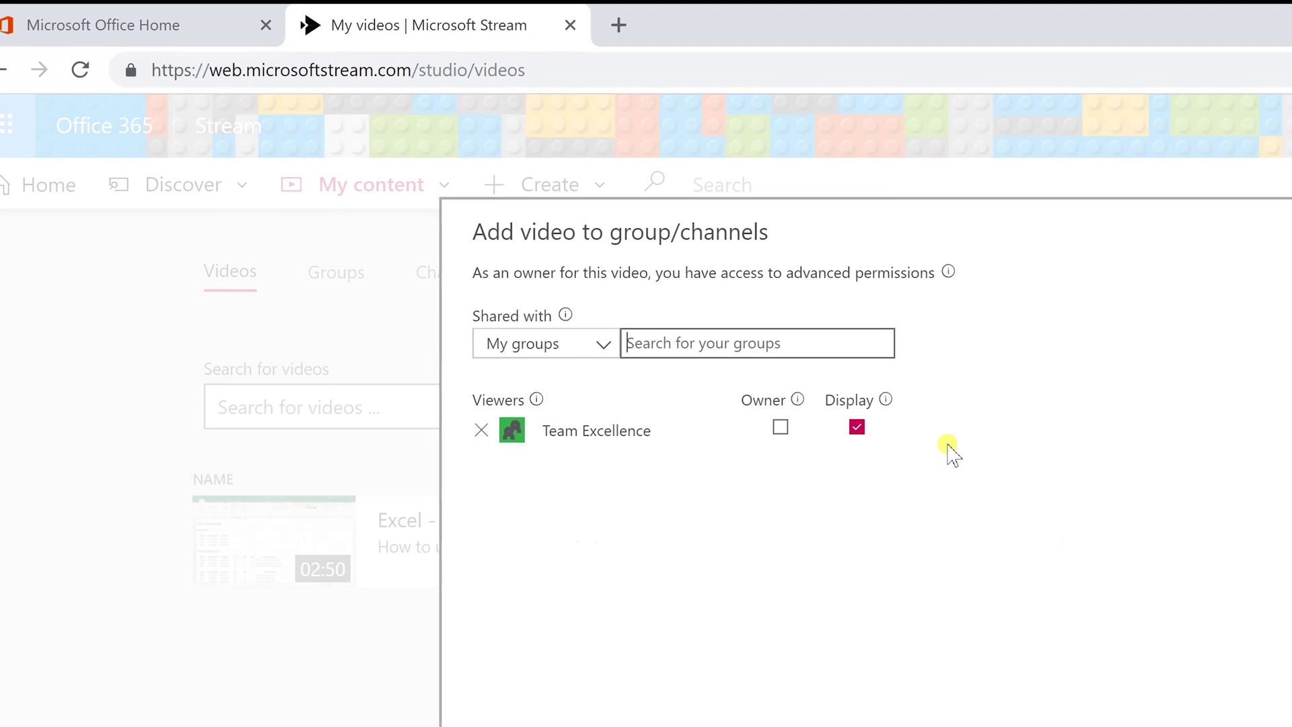
left_click(543, 342)
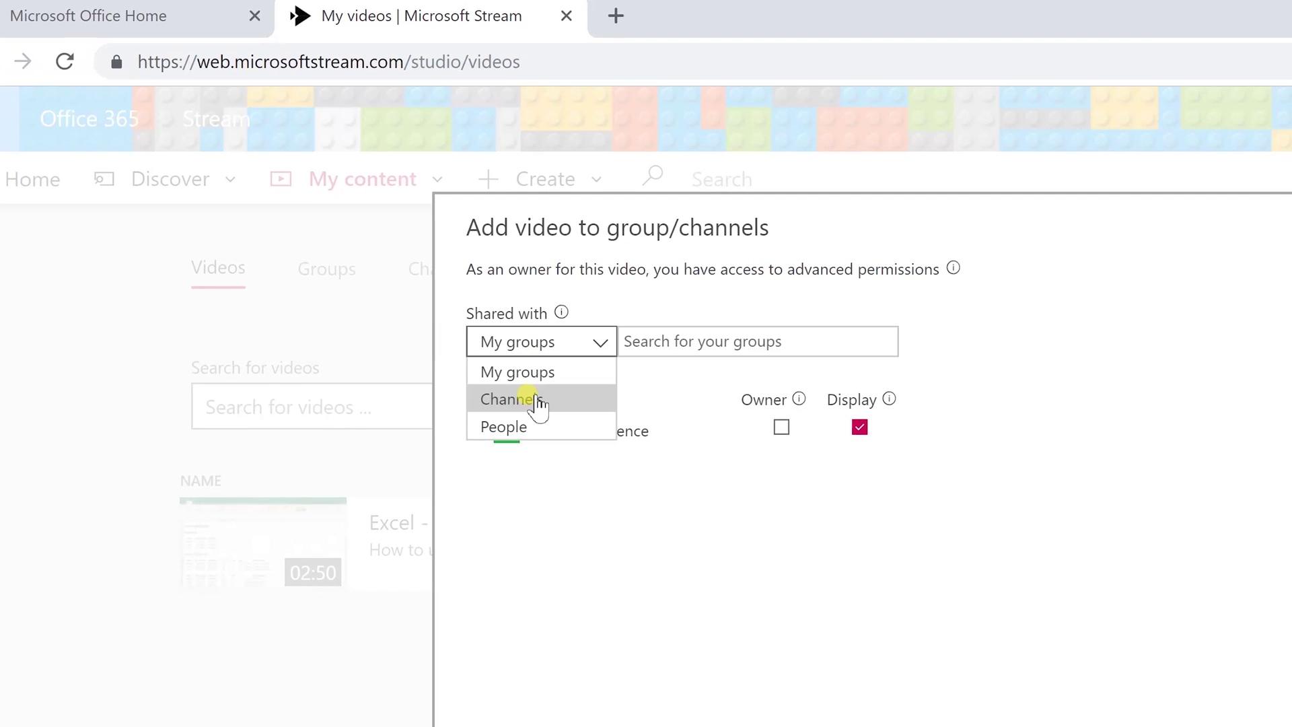
left_click(519, 399)
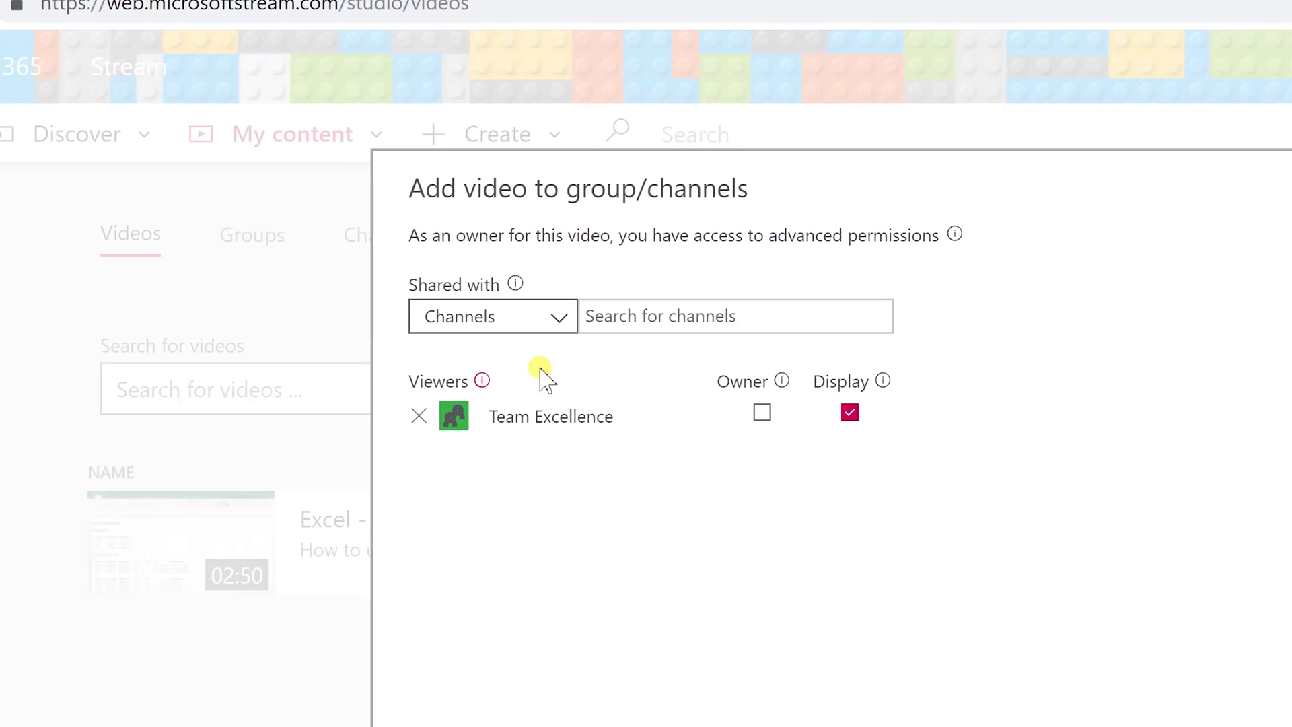
type("finance")
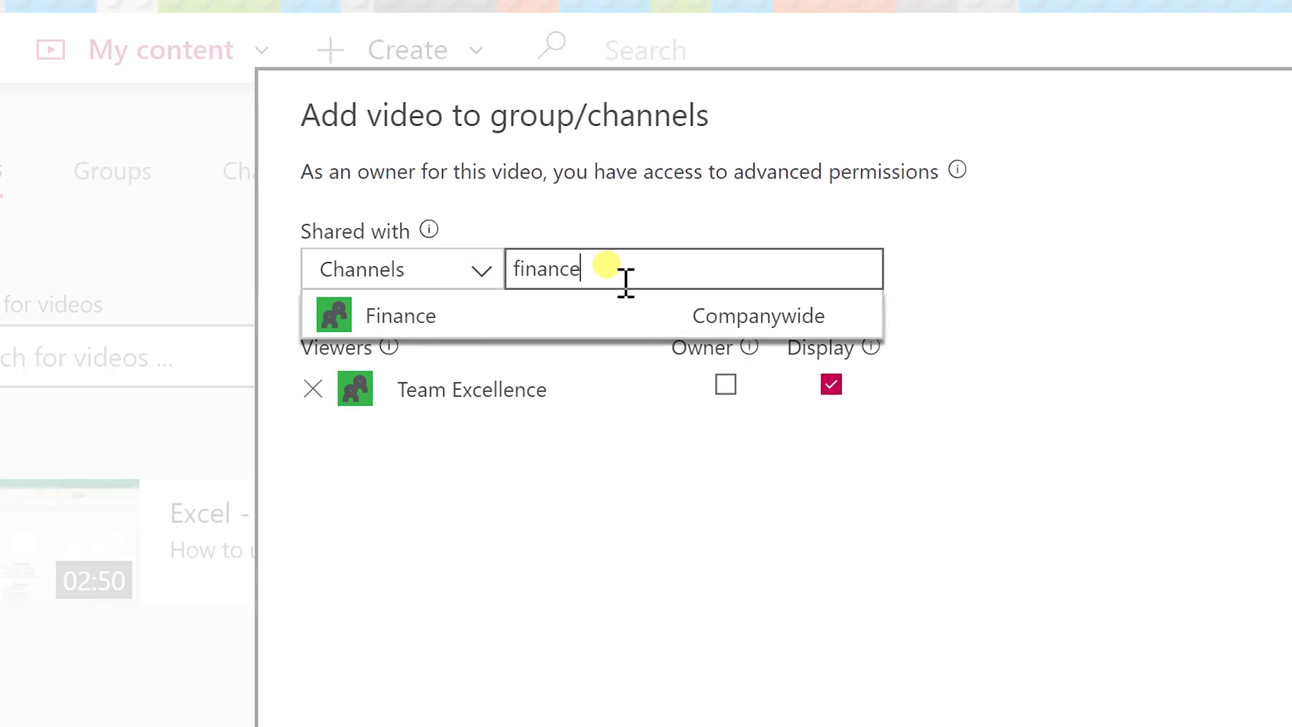
left_click(633, 316)
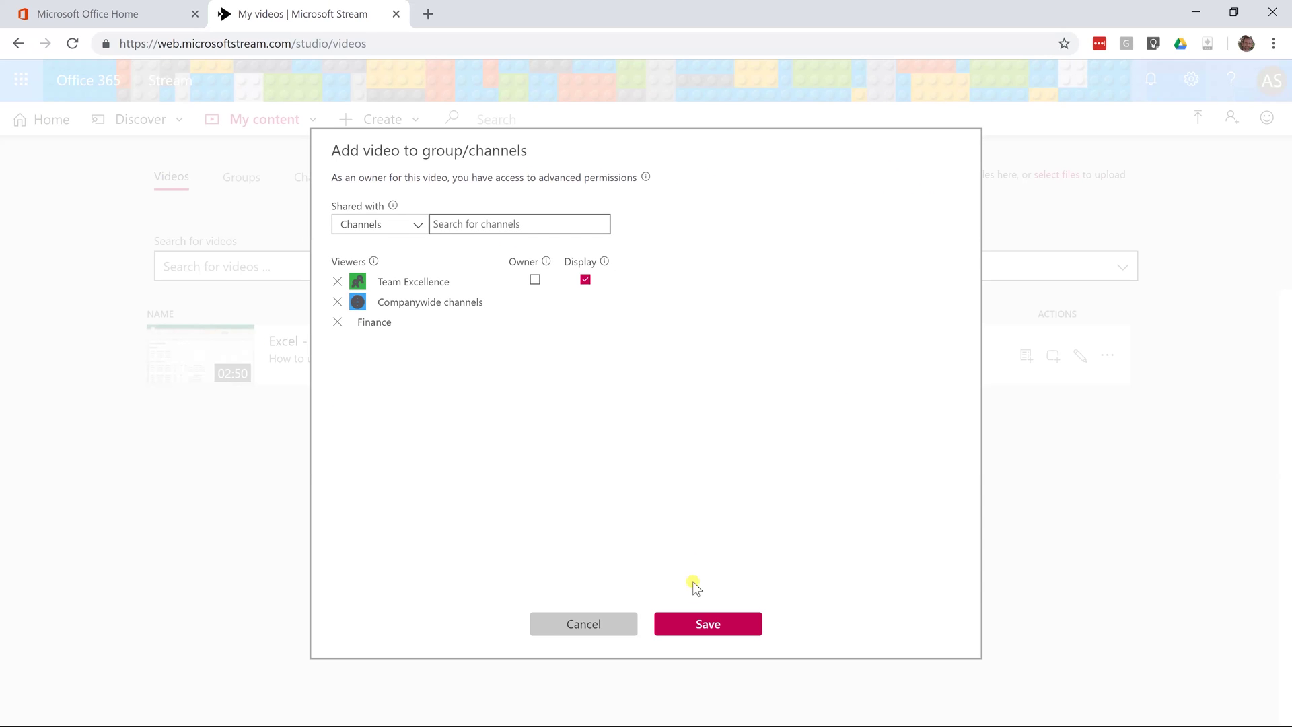
left_click(703, 629)
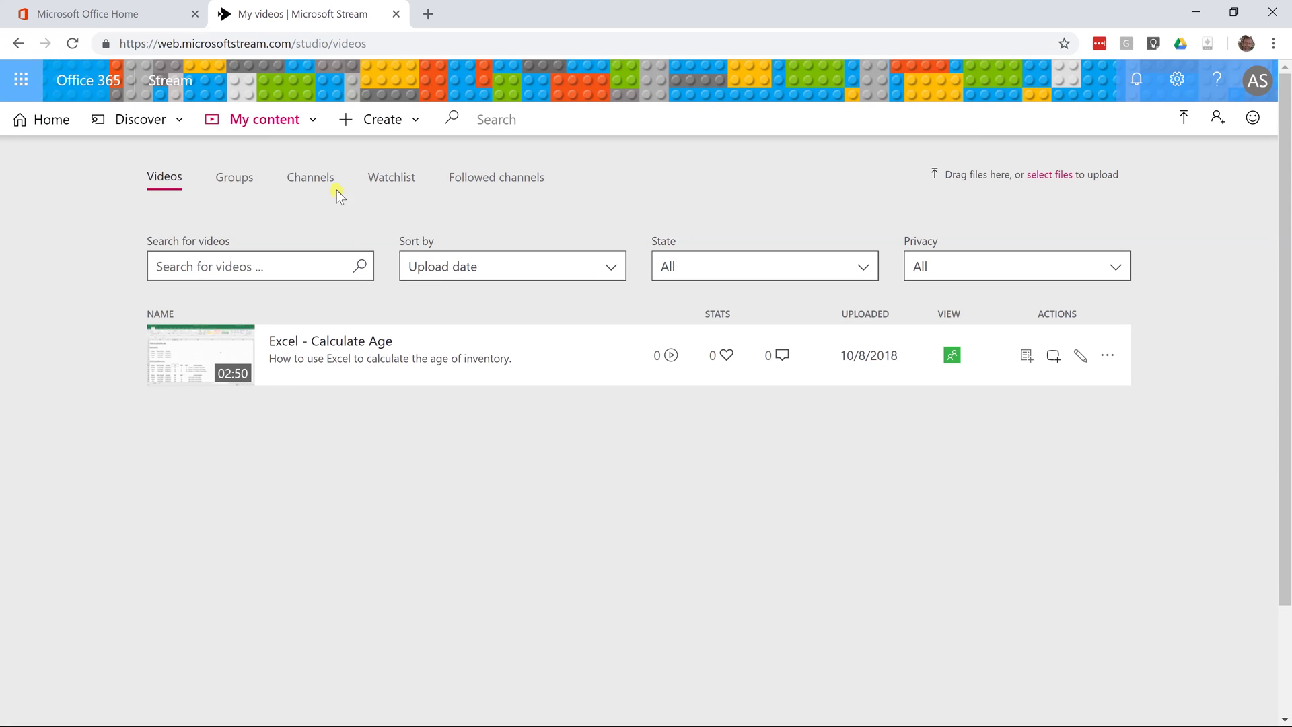
left_click(323, 178)
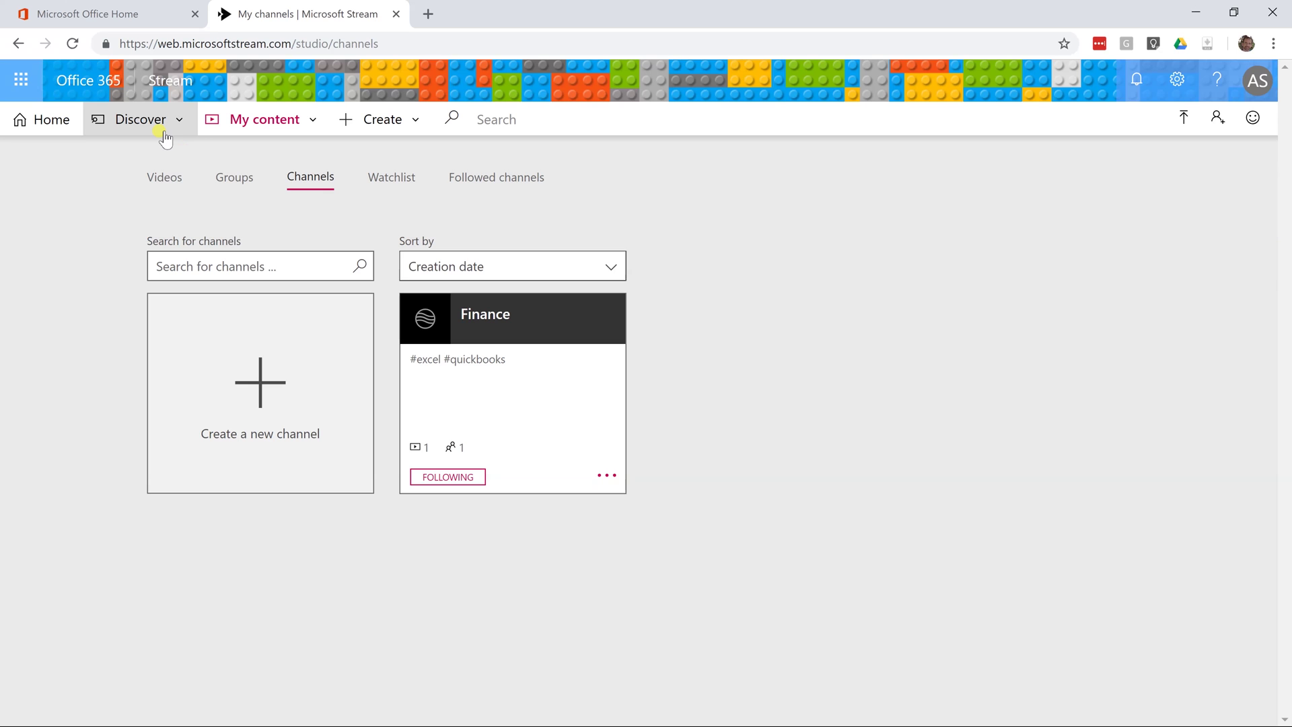
left_click(165, 177)
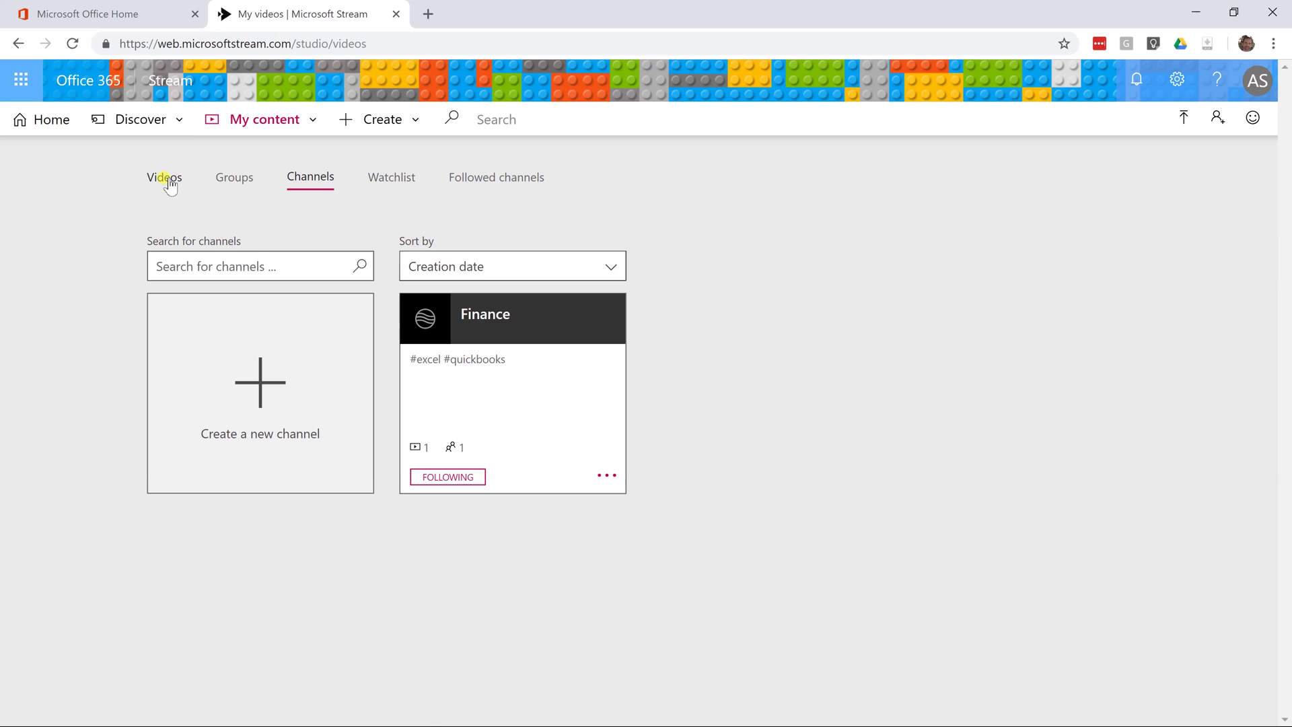
Open Excel - Calculate Age, set captions to Auto CC, and play it muted
left_click(321, 341)
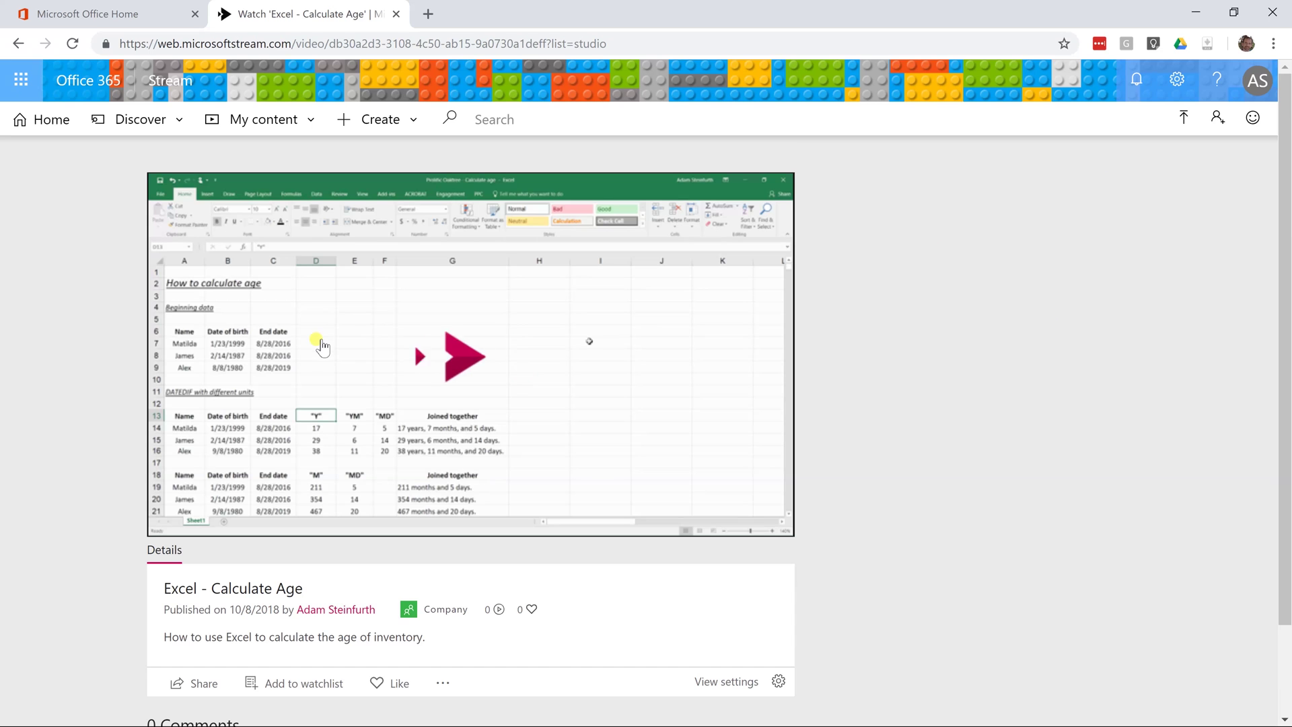
left_click(721, 516)
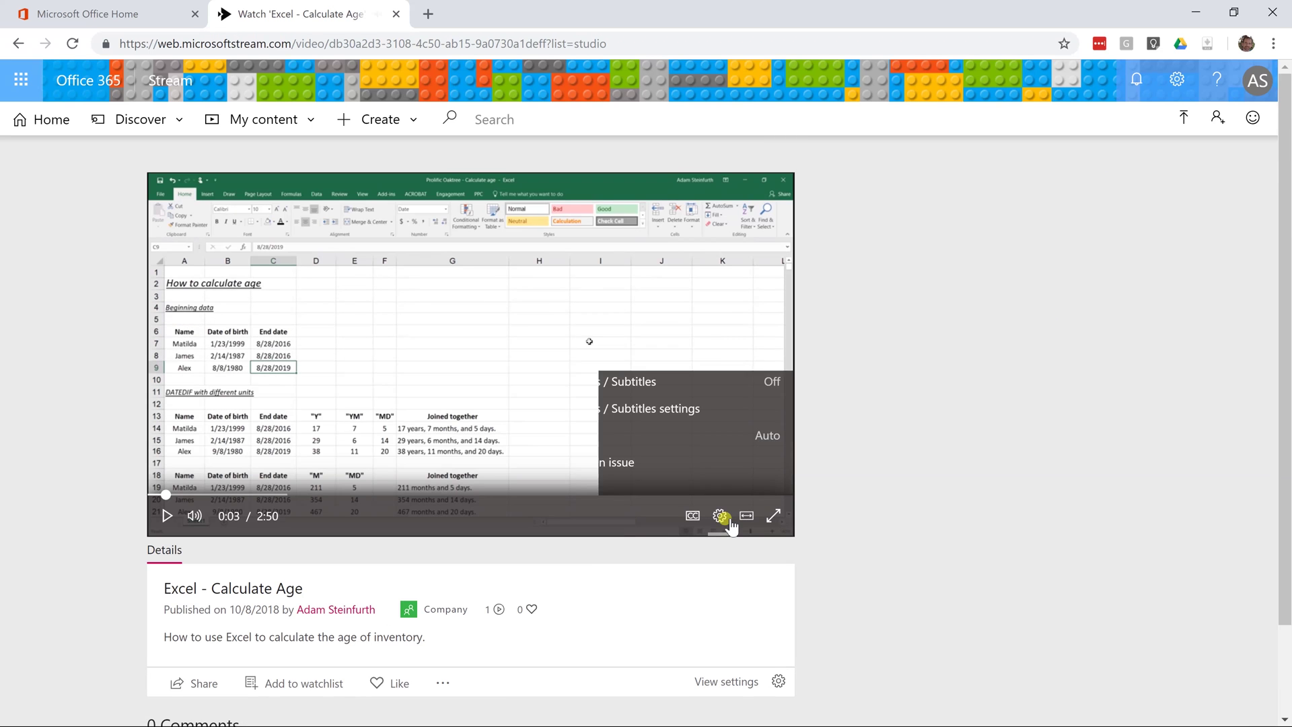
left_click(768, 381)
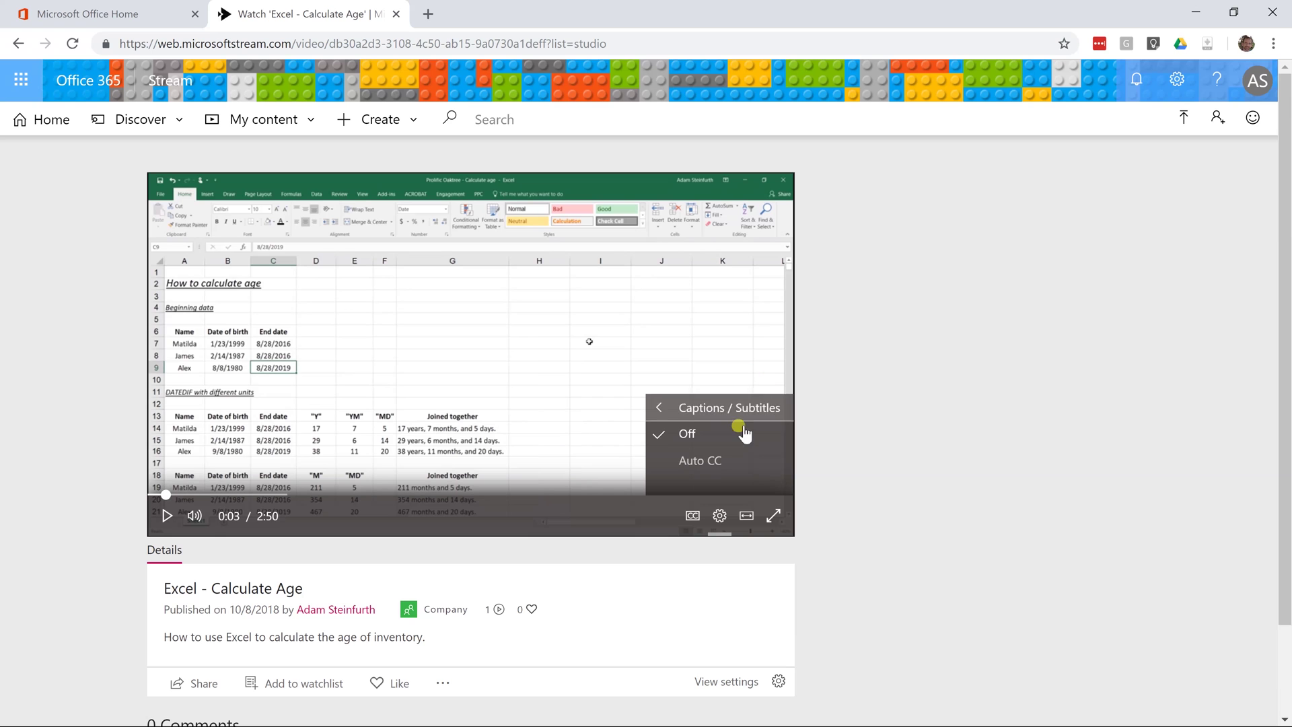
left_click(712, 474)
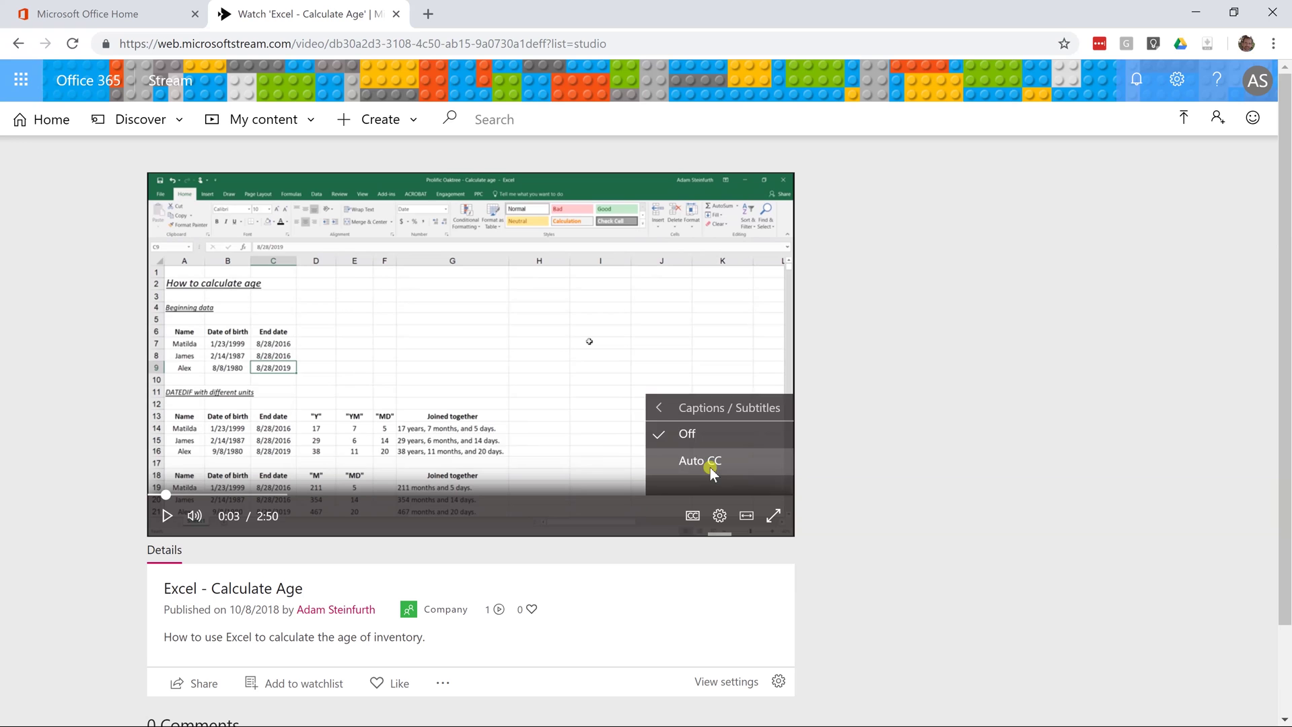
left_click(167, 530)
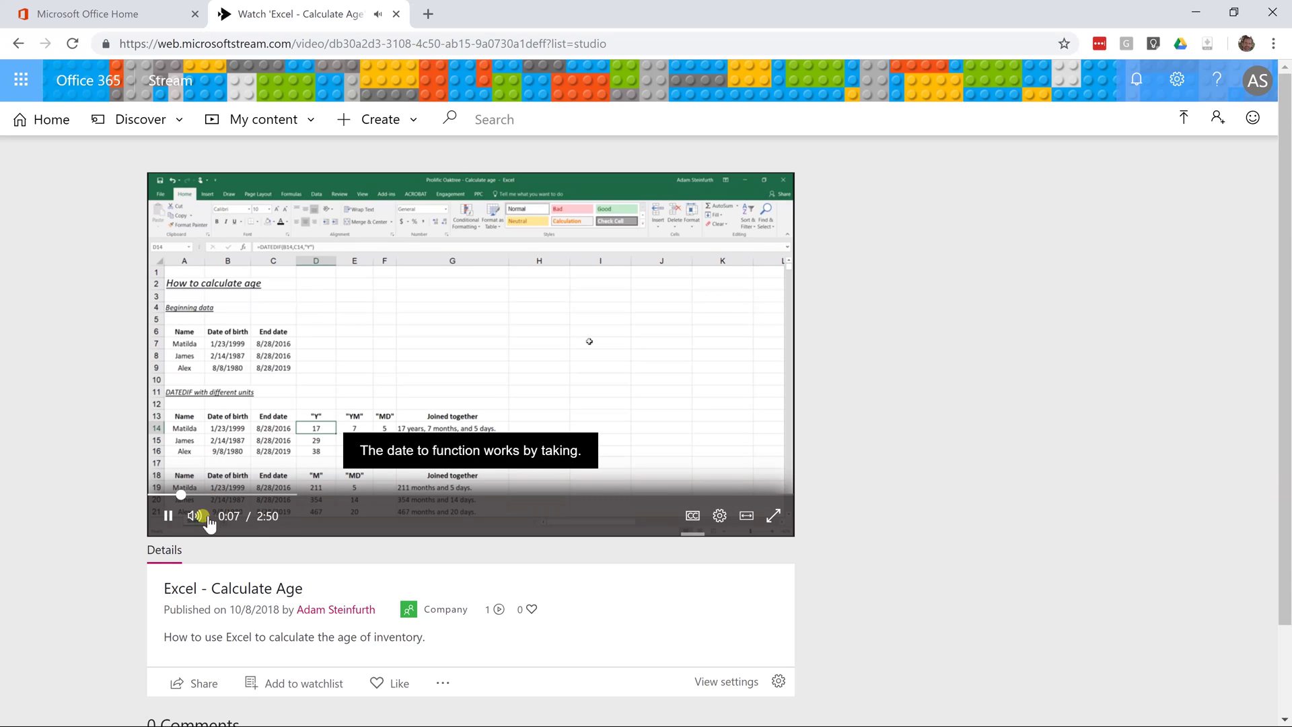
left_click(196, 516)
Unmute the Excel - Calculate Age video and pause it at 0:17
left_click(197, 518)
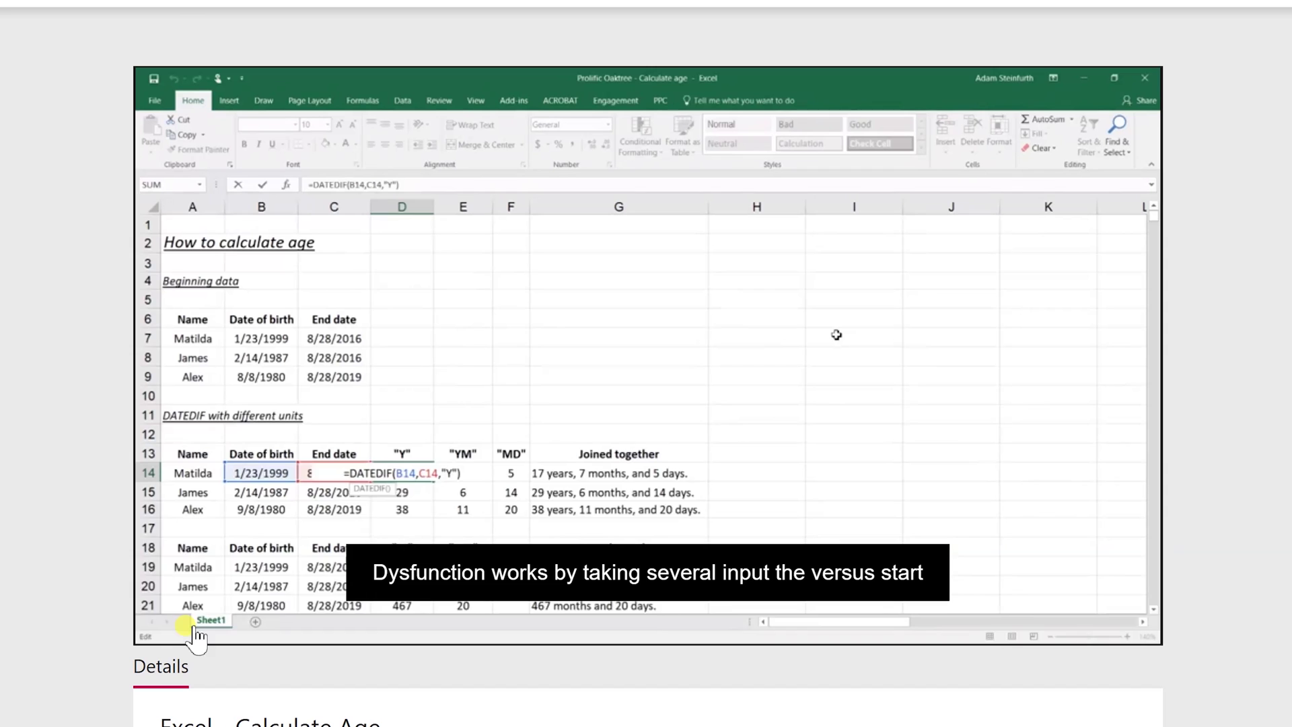
left_click(163, 610)
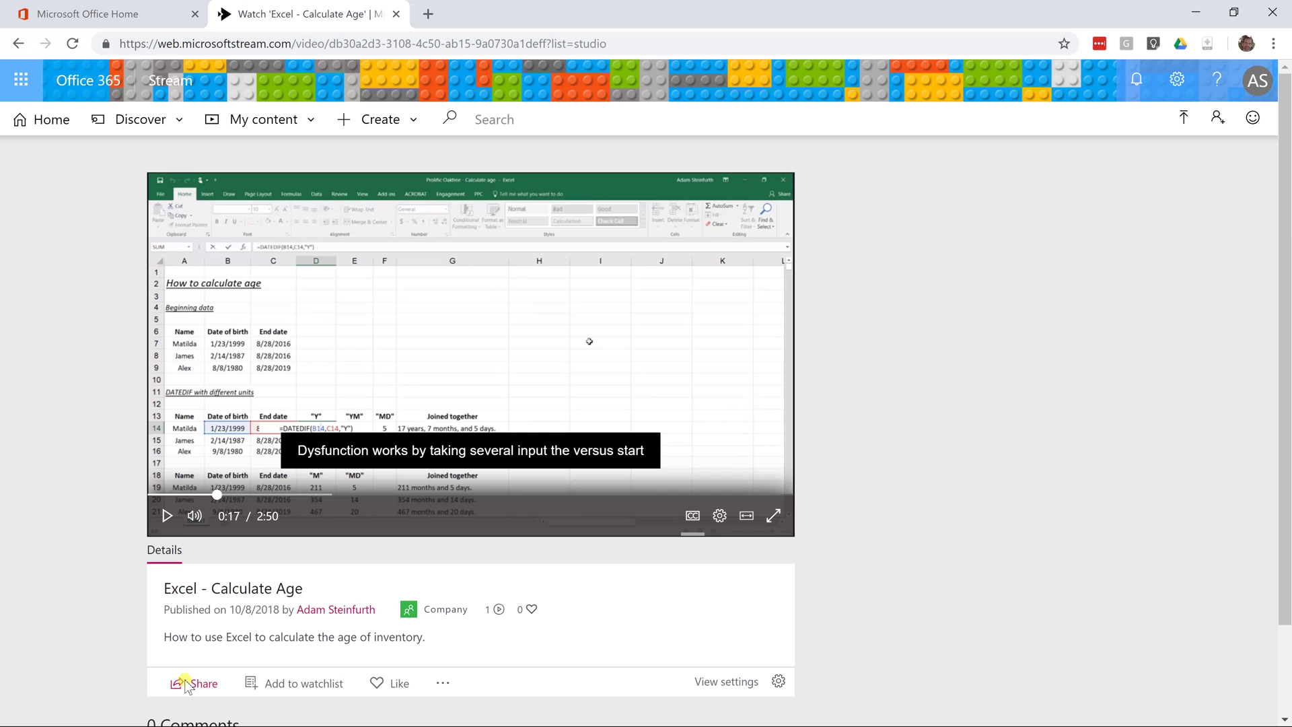
Open the video's share options and set the link to start at 2:00
left_click(184, 681)
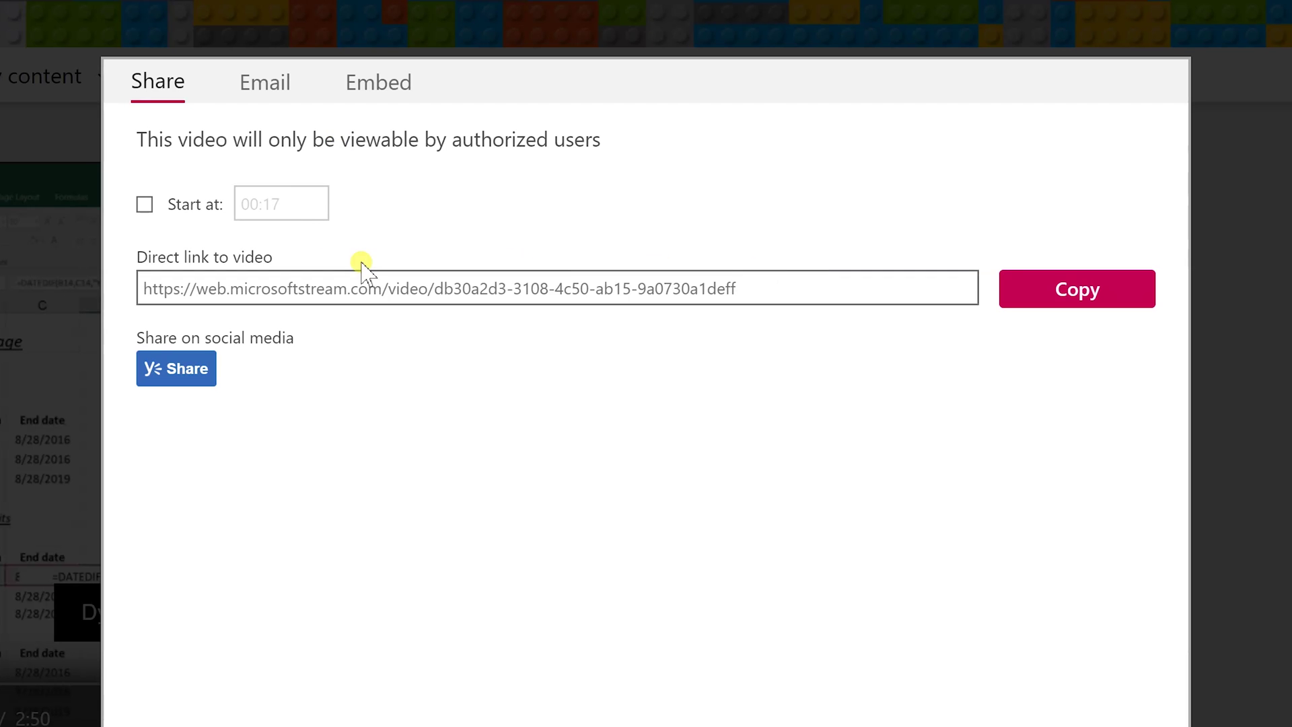
left_click(177, 204)
left_click(256, 204)
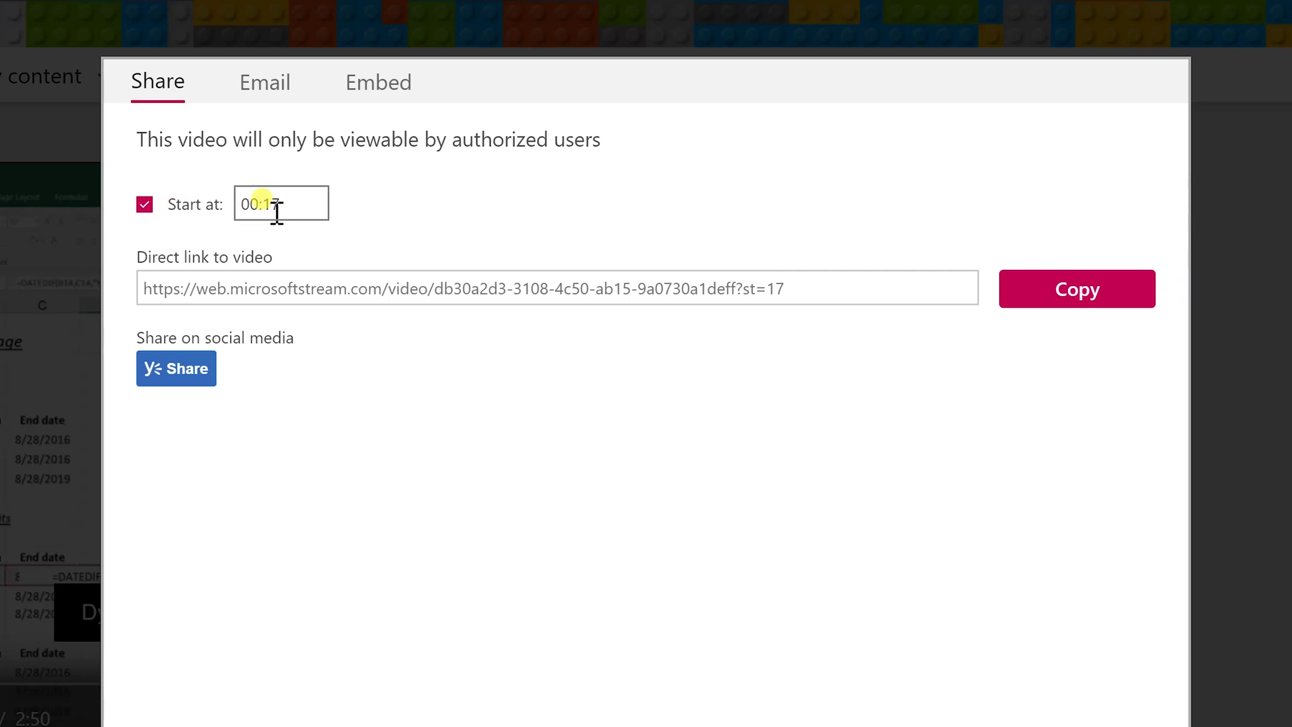
double_click(259, 204)
type("2")
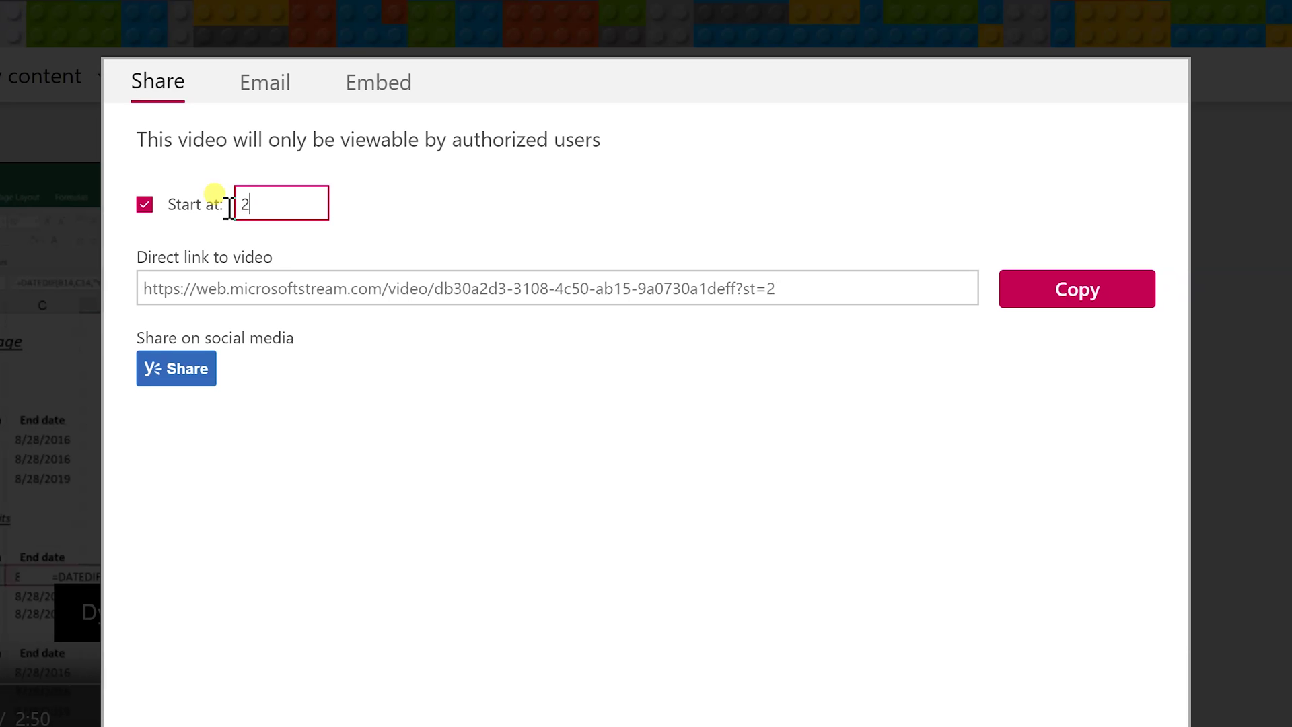
type(":00")
Copy the direct link, then review the Email and Embed sharing options
double_click(781, 290)
left_click(816, 290)
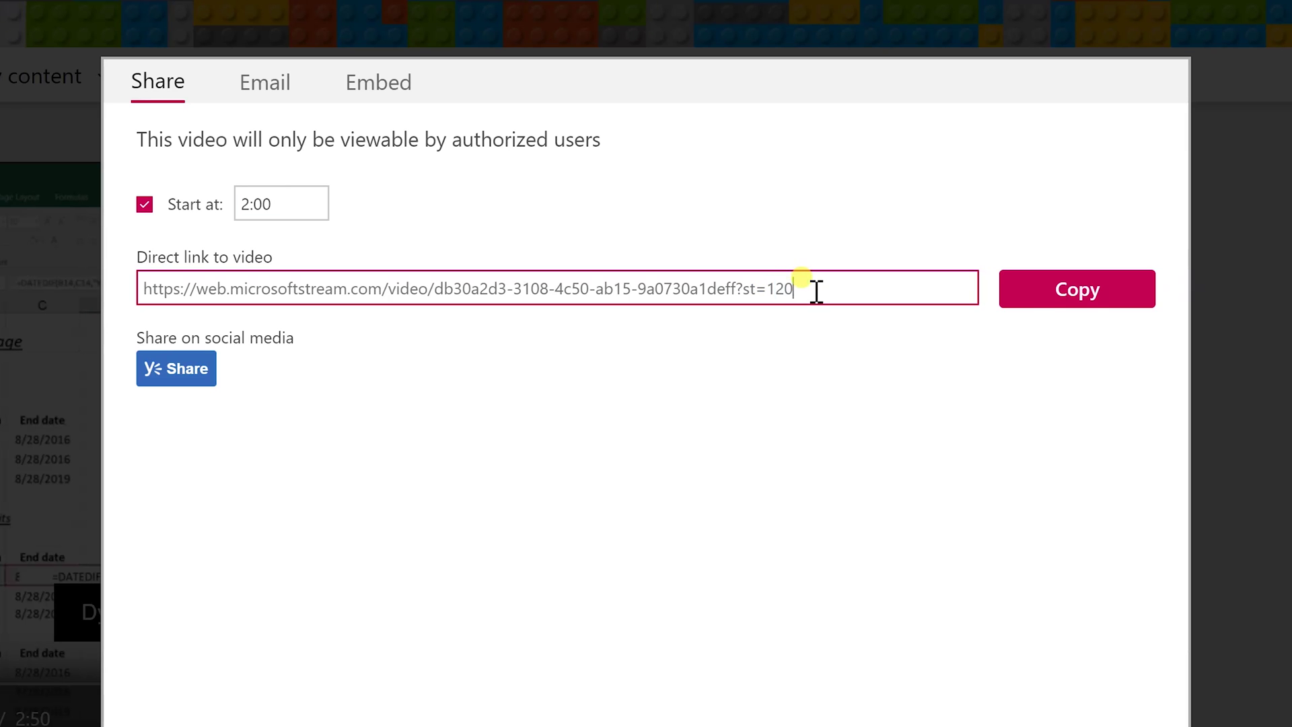
left_click(1082, 303)
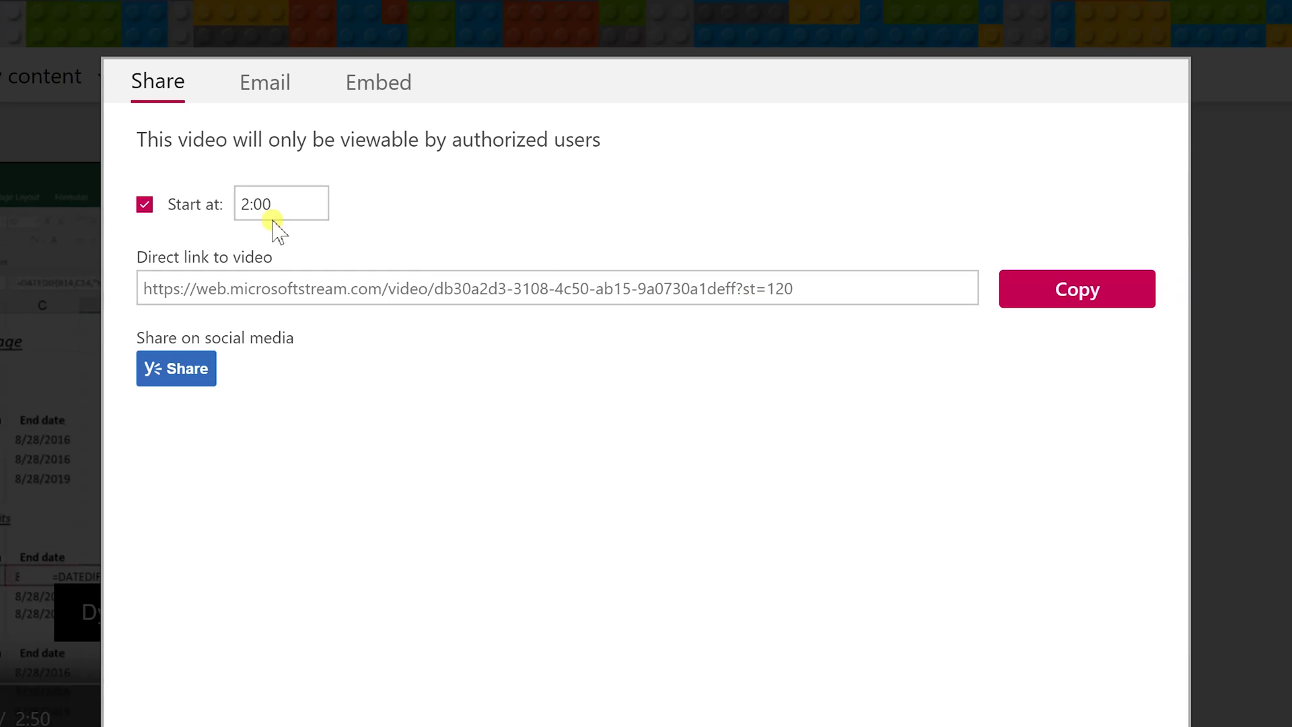
left_click(273, 101)
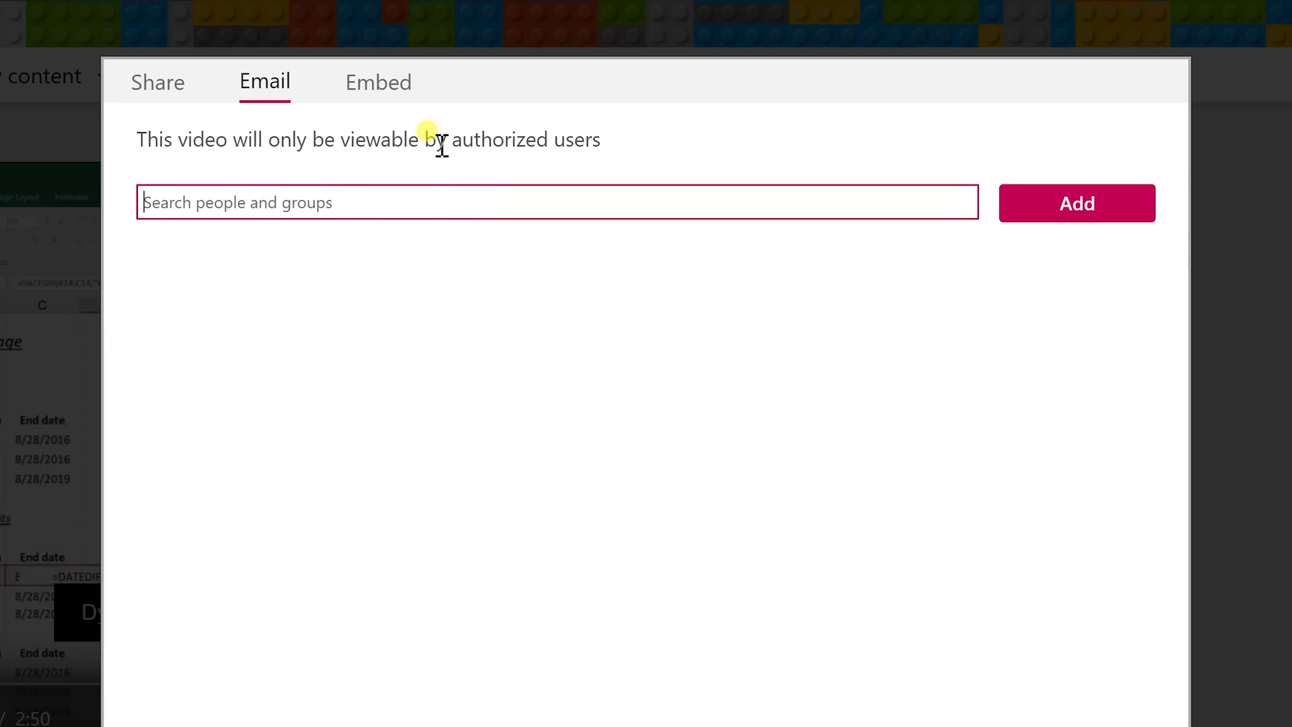
left_click(408, 97)
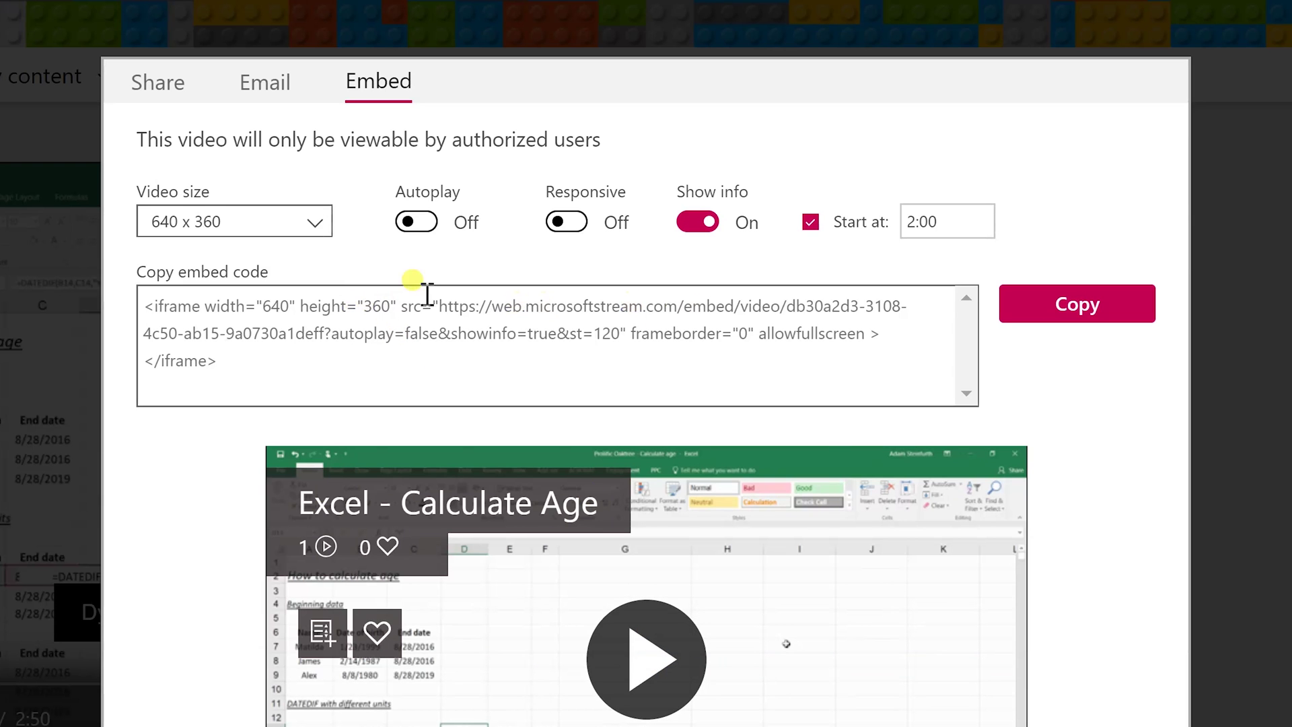
Copy the 640 x 360 embed code with Show info off, then close the share dialog
left_click(313, 232)
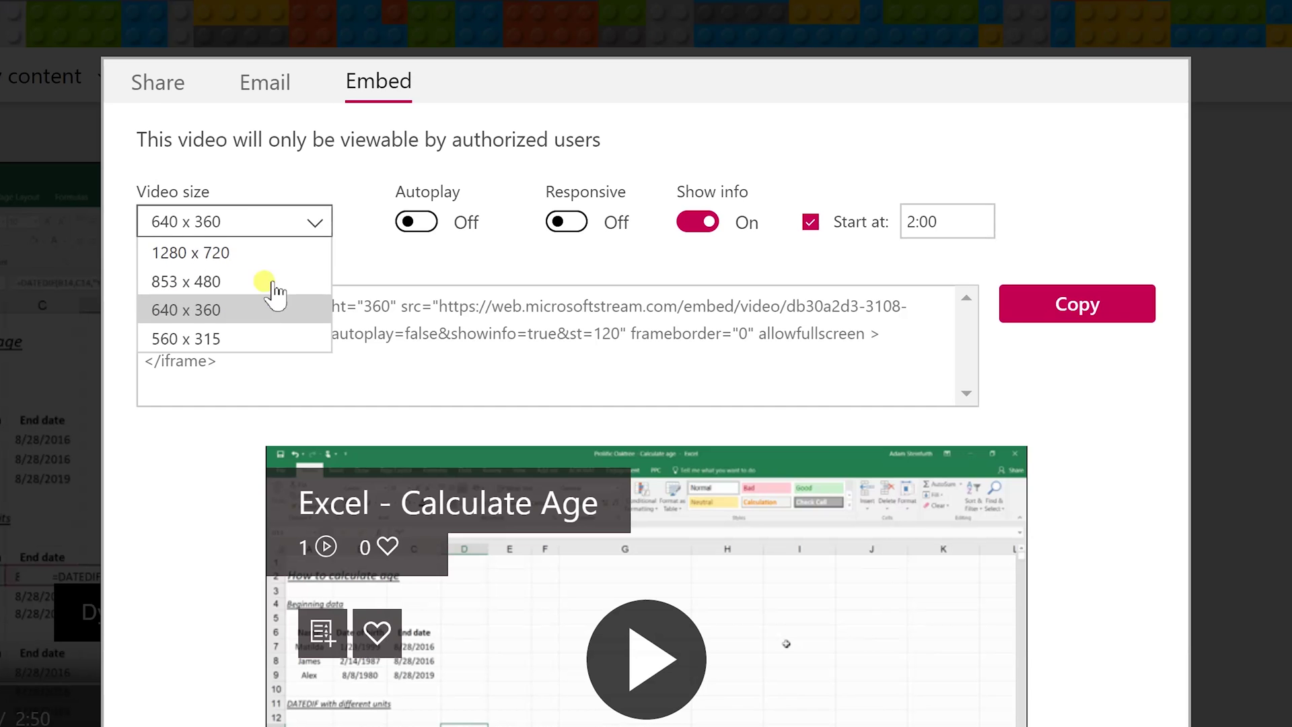
left_click(412, 154)
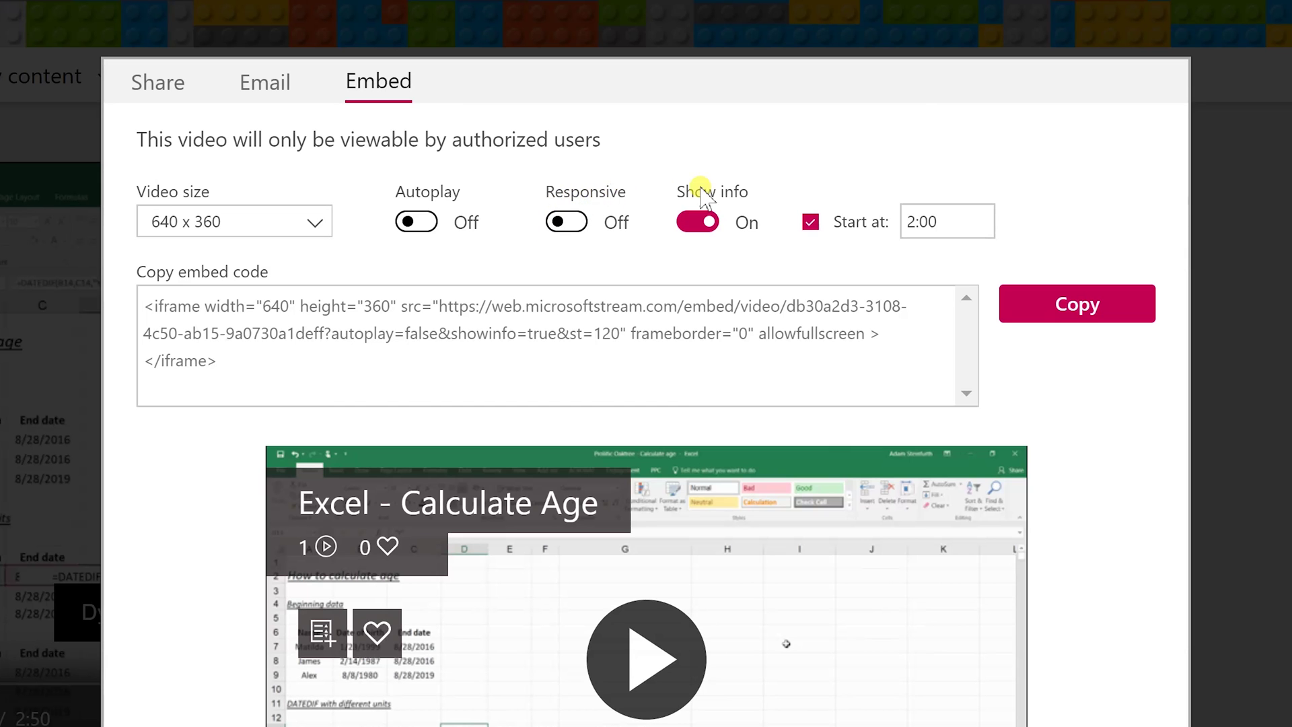
left_click(710, 221)
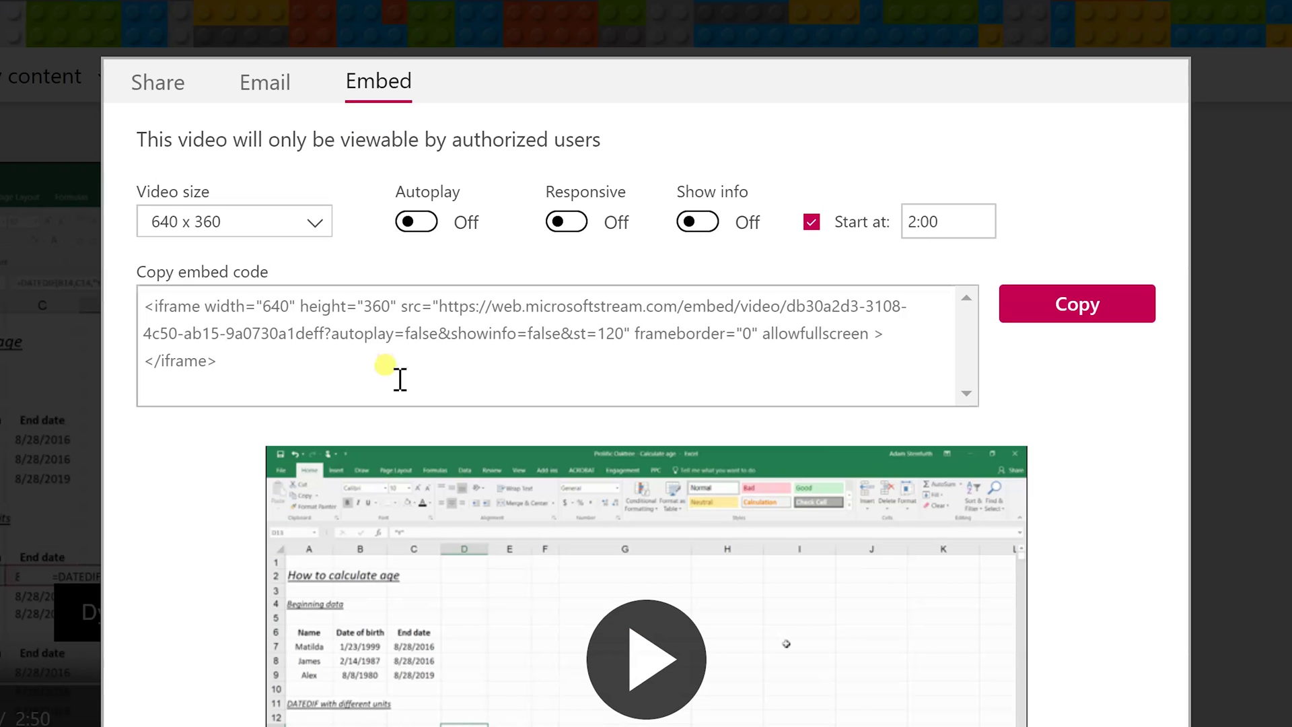
left_click(1074, 314)
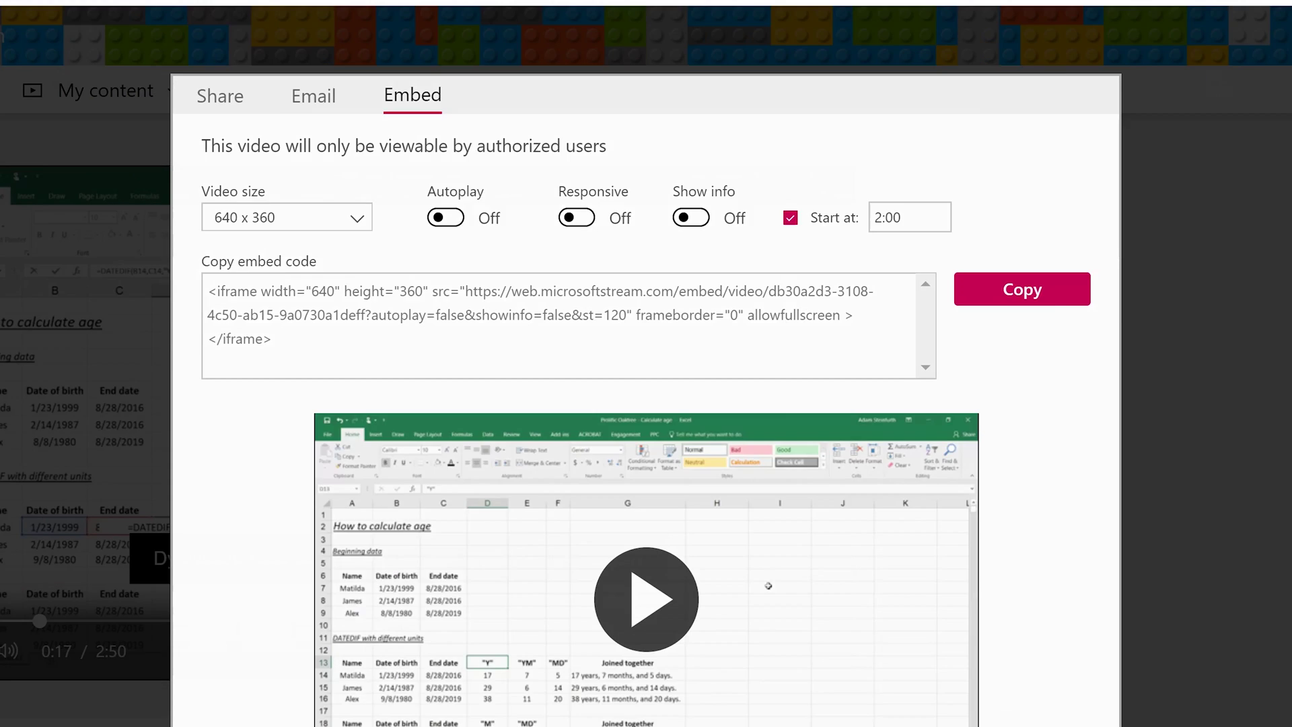
key("Escape")
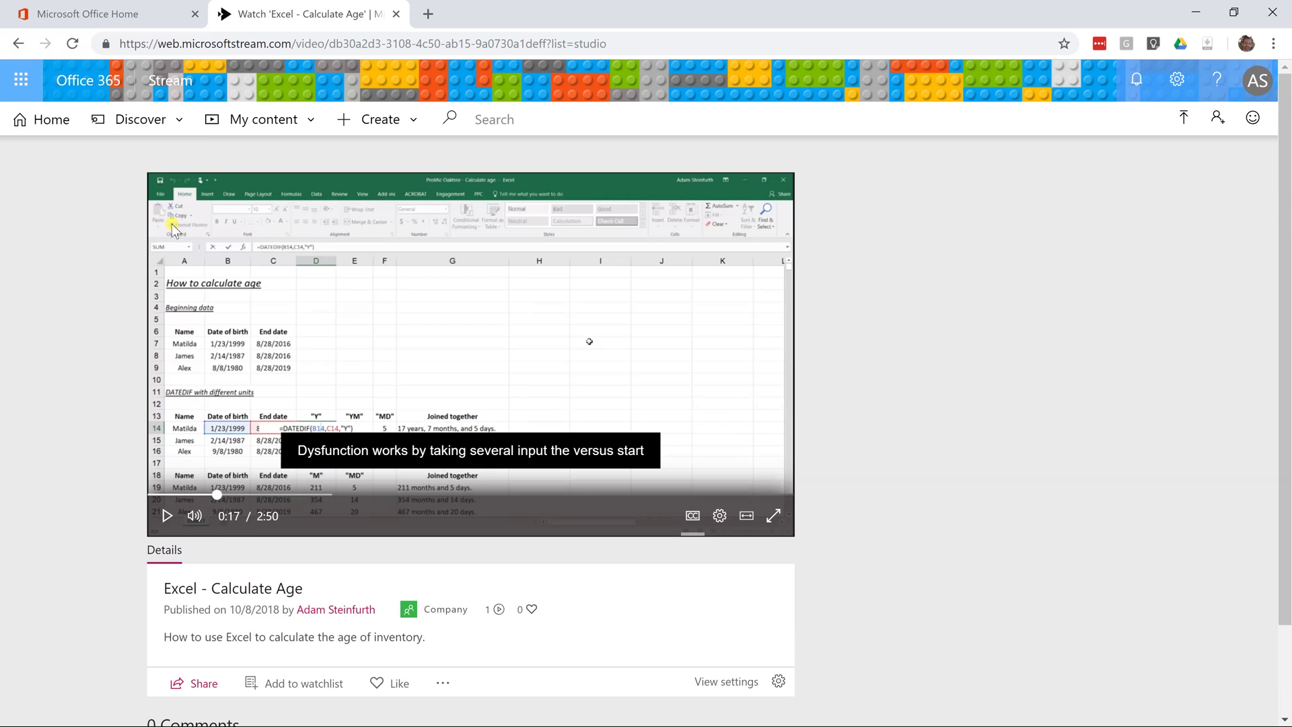
mouse_move(257, 528)
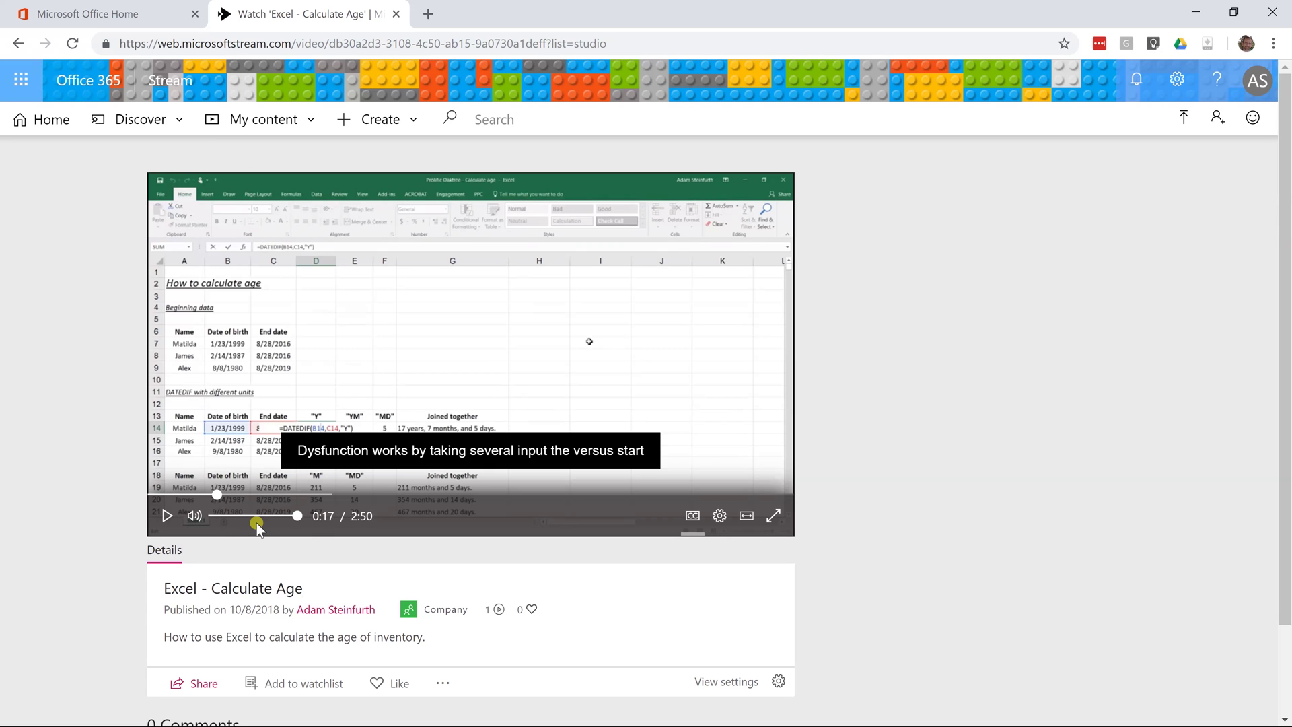